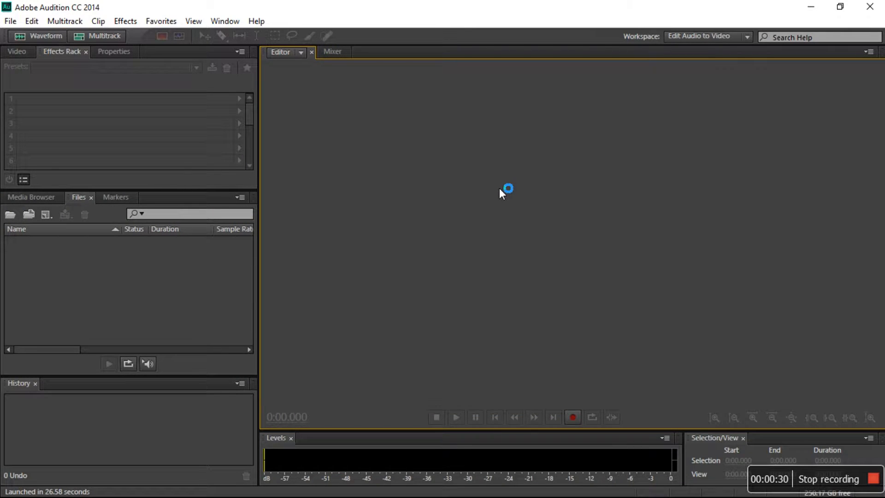
Switch the workspace to Classic
left_click(231, 21)
mouse_move(228, 37)
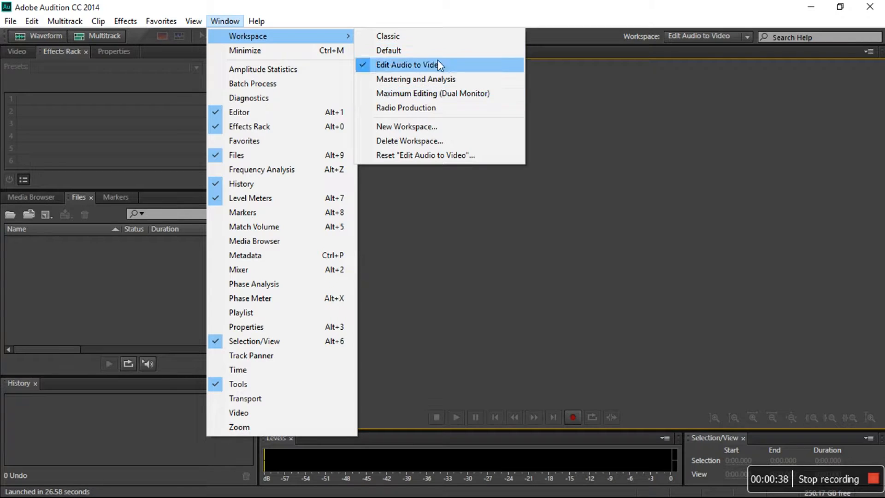
left_click(416, 39)
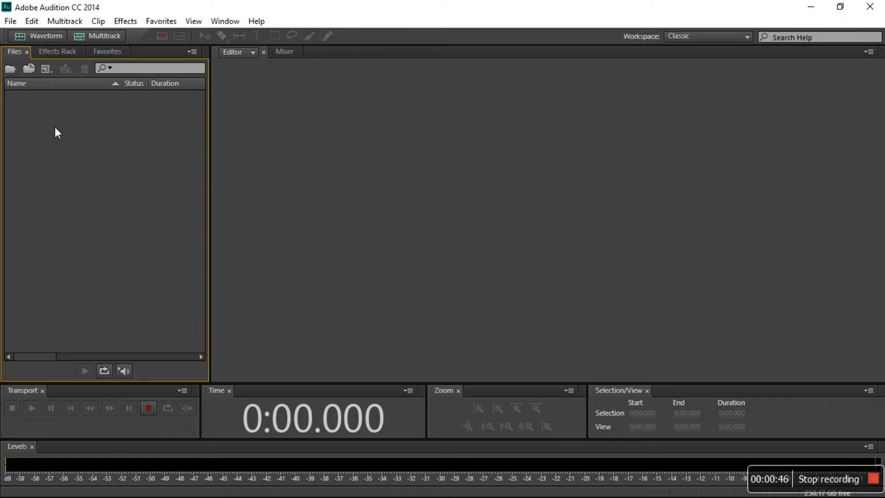
Open the audio file 'russel take 1 - recording-20160619-124600.wav' from the Hi-Q Recordings copy folder under Dropbox Apps
left_click(9, 21)
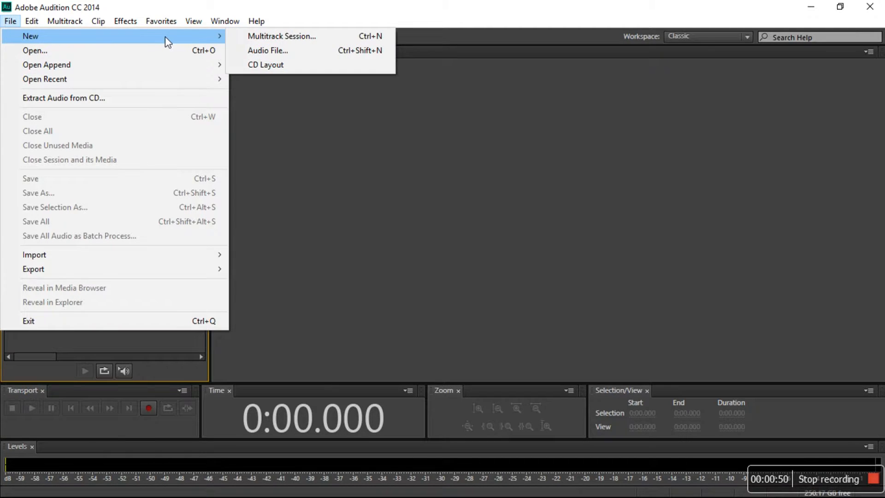
left_click(168, 52)
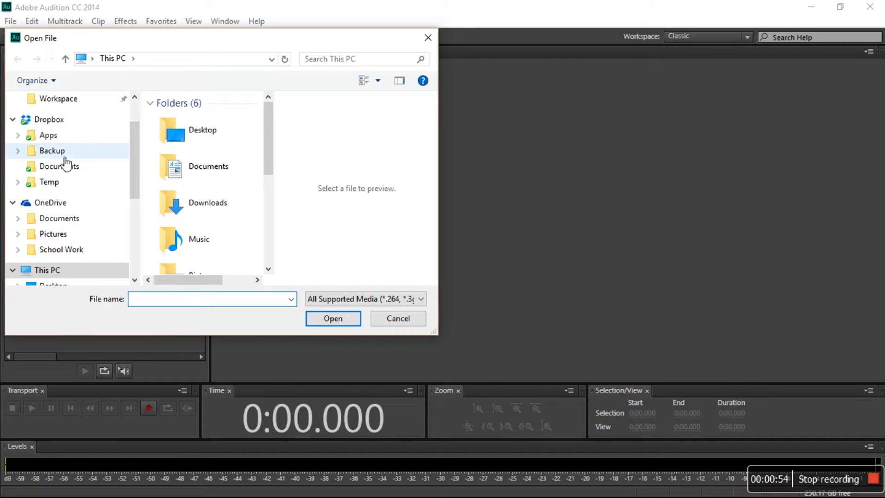
left_click(80, 137)
double_click(194, 156)
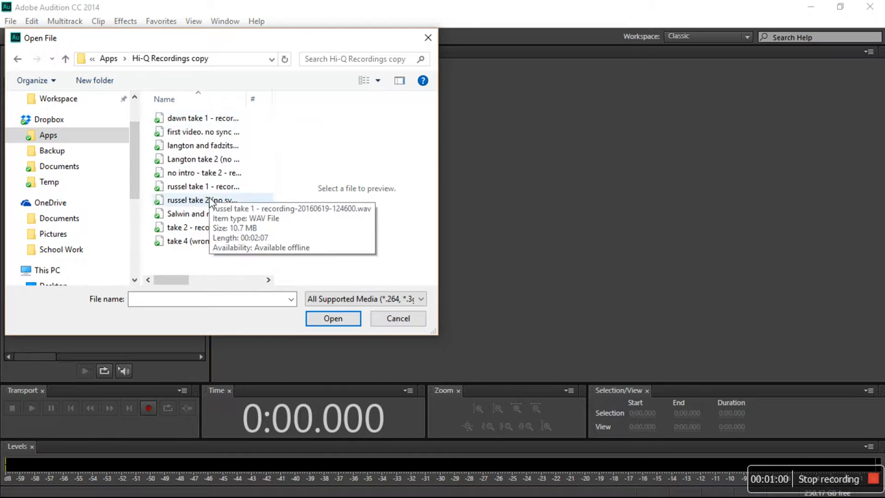
left_click(198, 187)
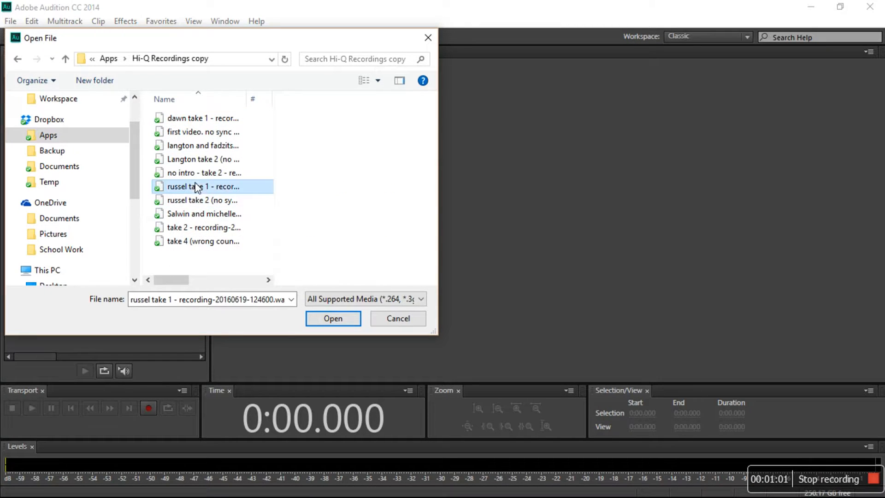
left_click(322, 319)
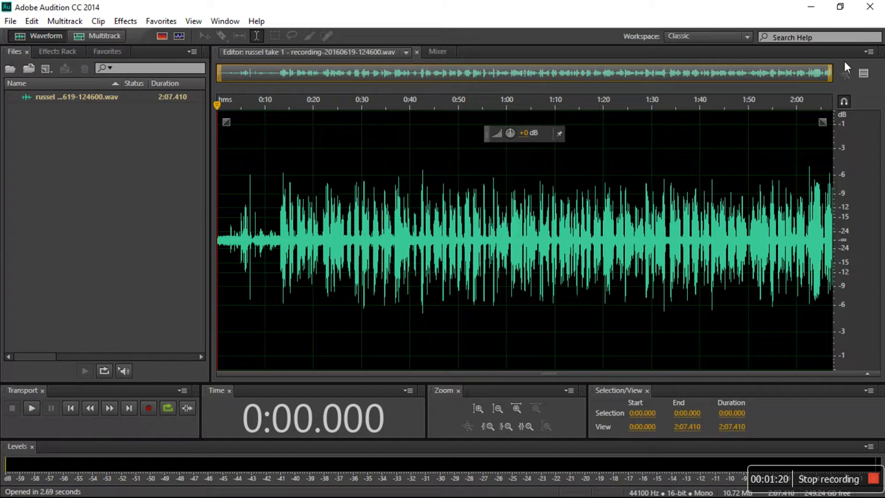
Zoom in on the first eight seconds and play back the start of the recording
left_click_drag(831, 73, 228, 59)
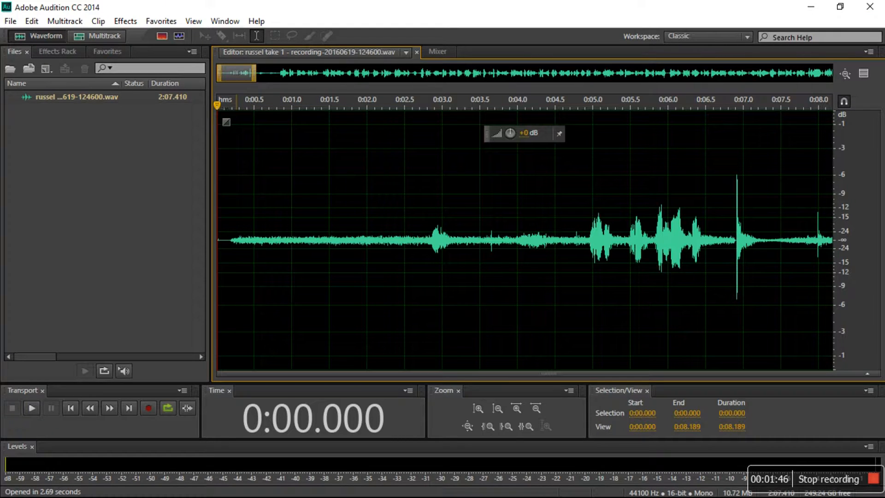
mouse_move(217, 106)
left_mouse_down()
mouse_move(240, 105)
mouse_move(229, 106)
left_mouse_up()
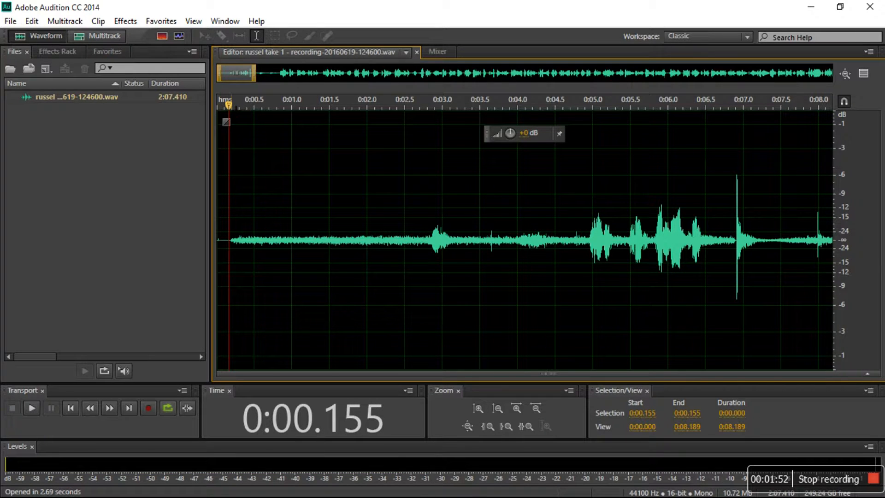
left_click(31, 409)
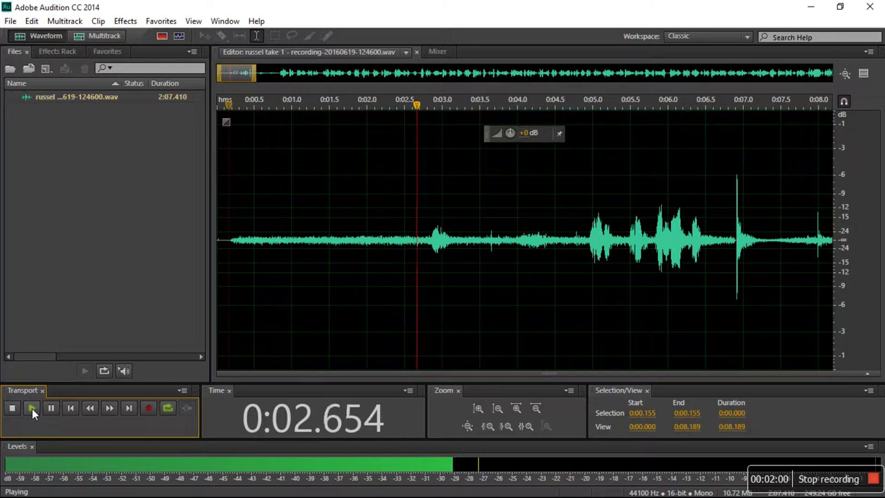
left_click(32, 408)
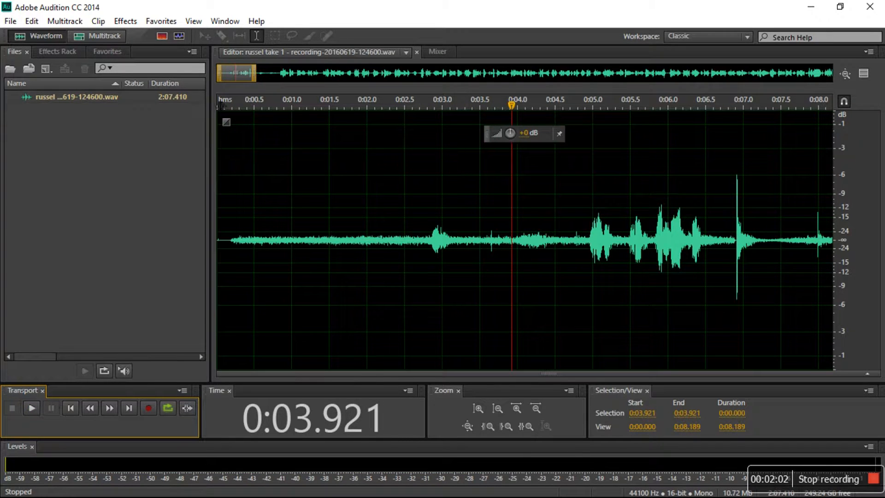
Play back a speech passage around 1:33 and return the view to the start of the recording
left_click_drag(252, 79, 680, 89)
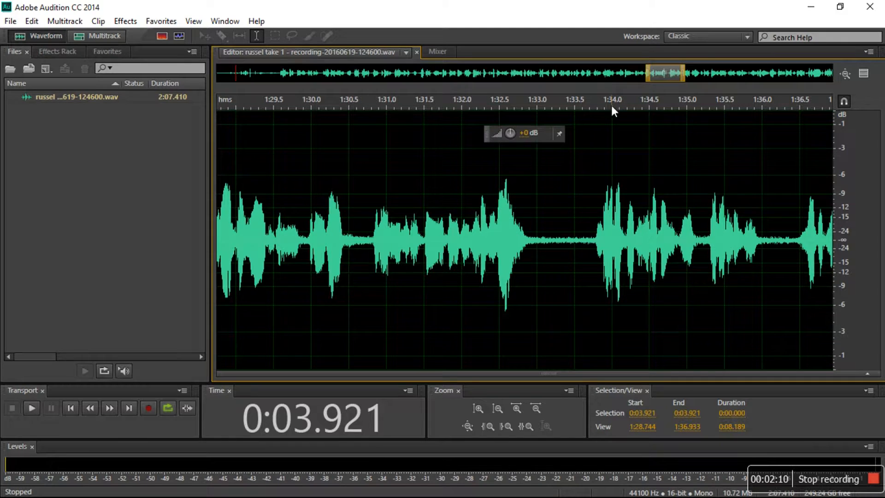
left_click(533, 105)
key("space")
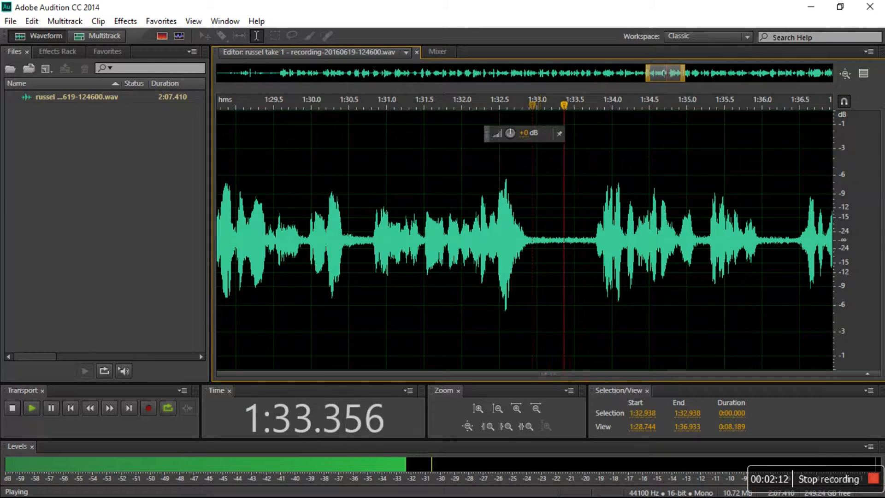
key("space")
left_click_drag(690, 82, 218, 76)
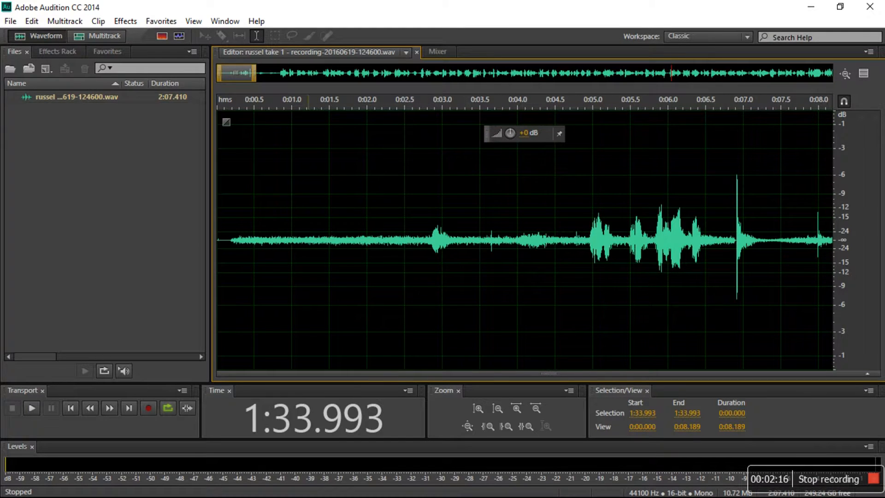
Select the silent opening from about 0:00.26 to 0:02.80 and capture a noise print from it
left_click_drag(236, 104, 427, 106)
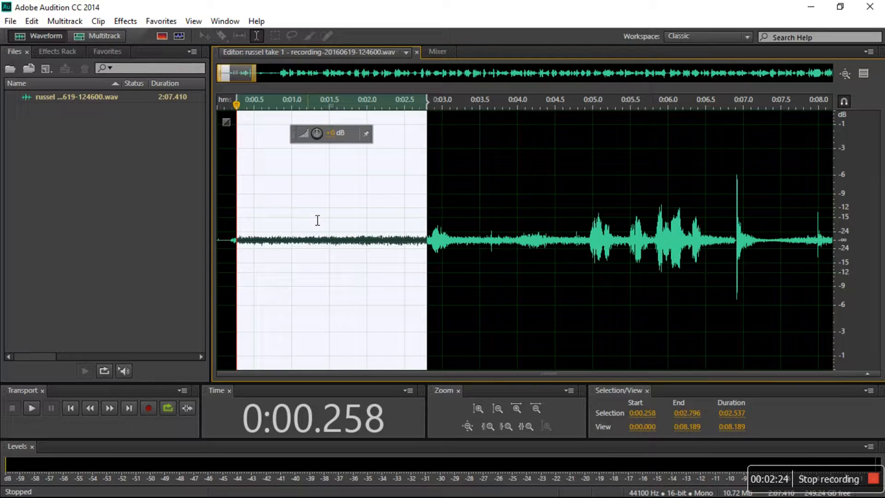
left_click(240, 252)
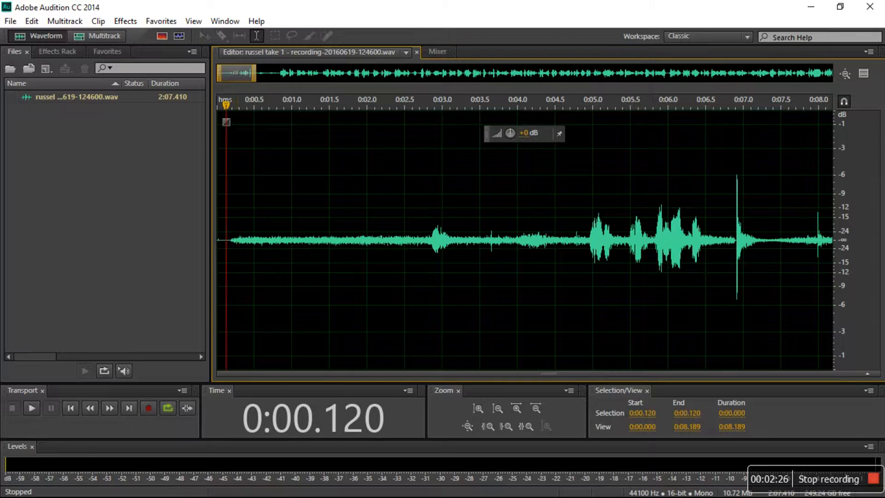
left_click_drag(236, 252, 429, 252)
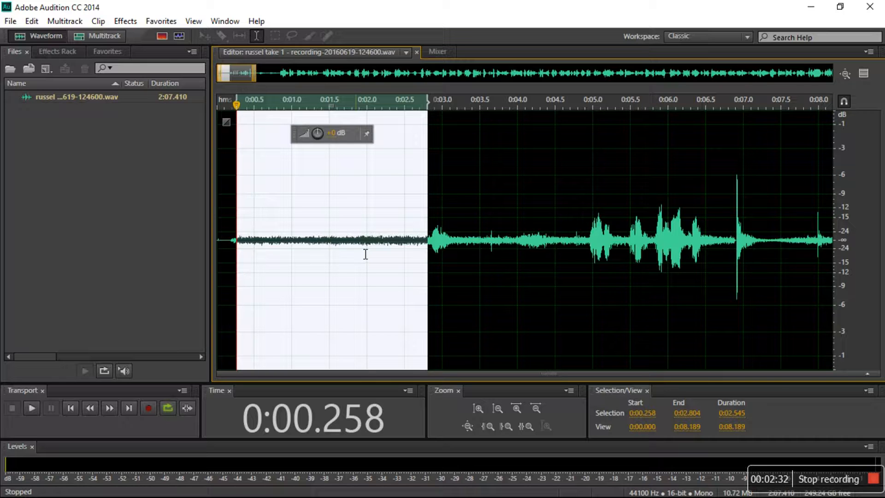
right_click(353, 232)
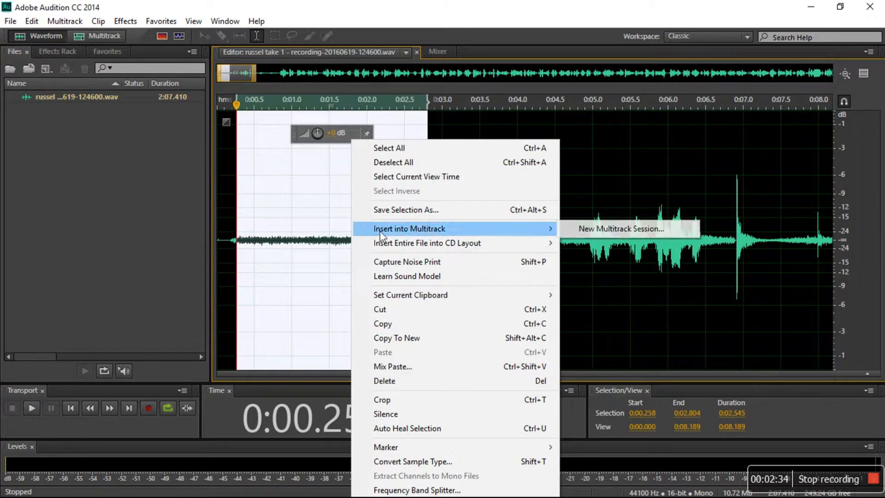
left_click(465, 264)
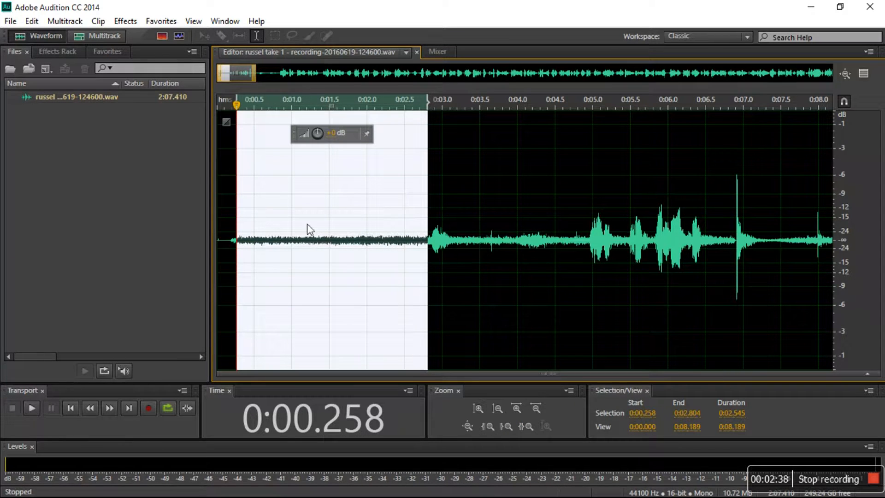
Open the Noise Reduction (process) effect and set it to work on the entire file
left_click(281, 202)
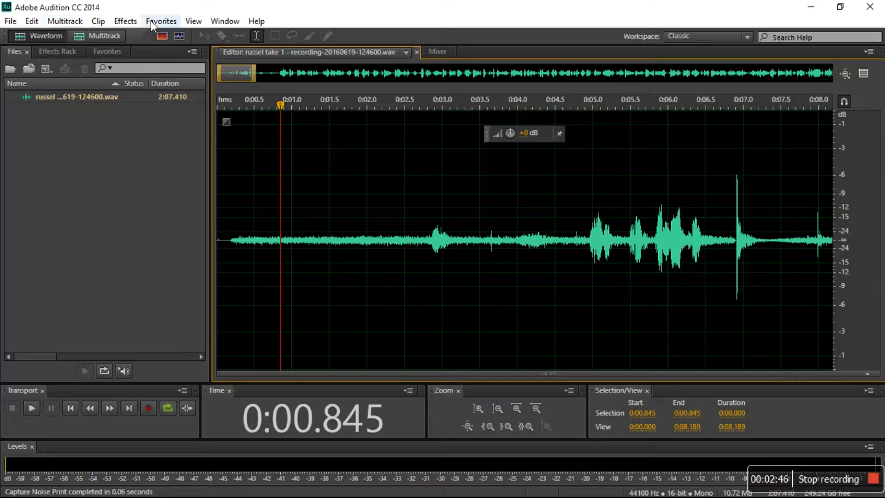
left_click(324, 203)
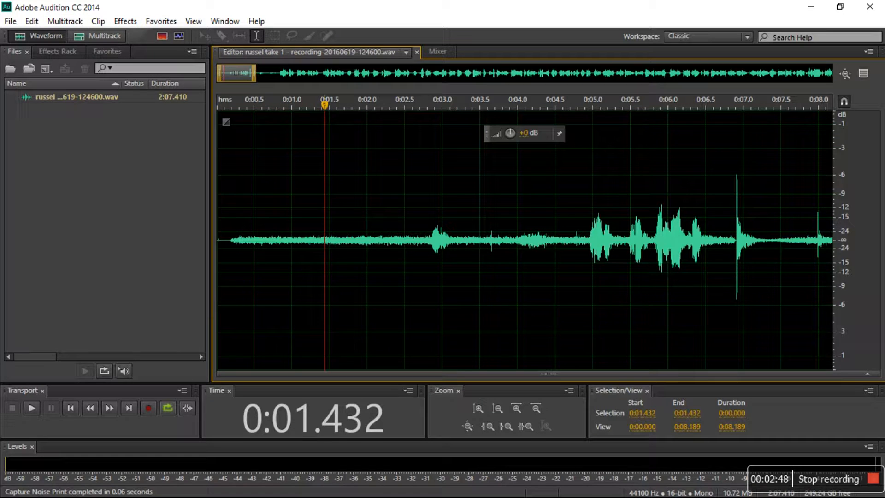
left_click(292, 203)
left_click(125, 21)
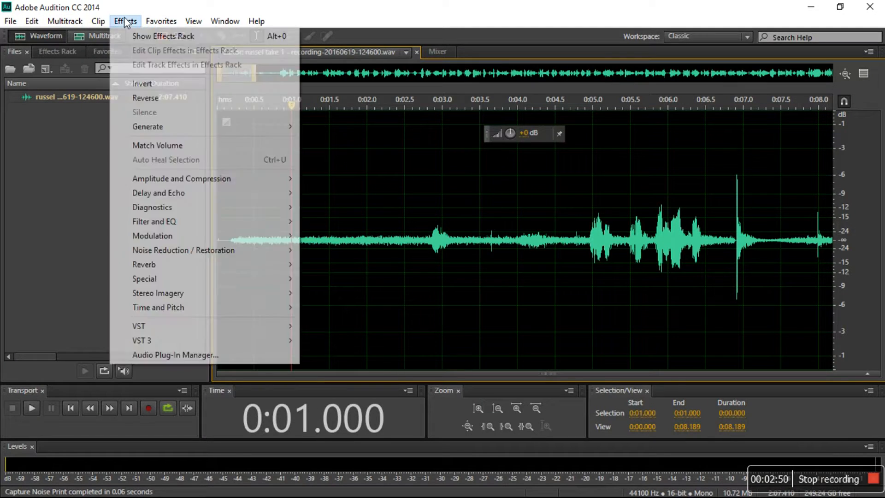
mouse_move(213, 254)
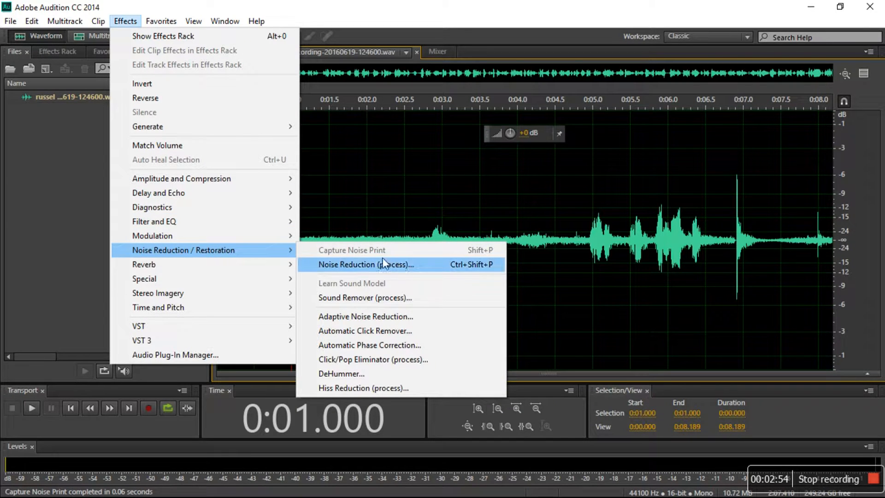
left_click(416, 261)
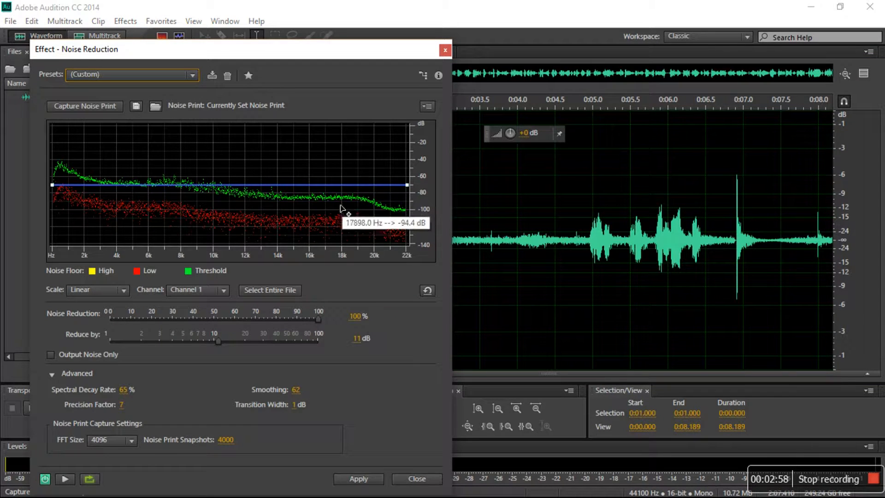
left_click(279, 293)
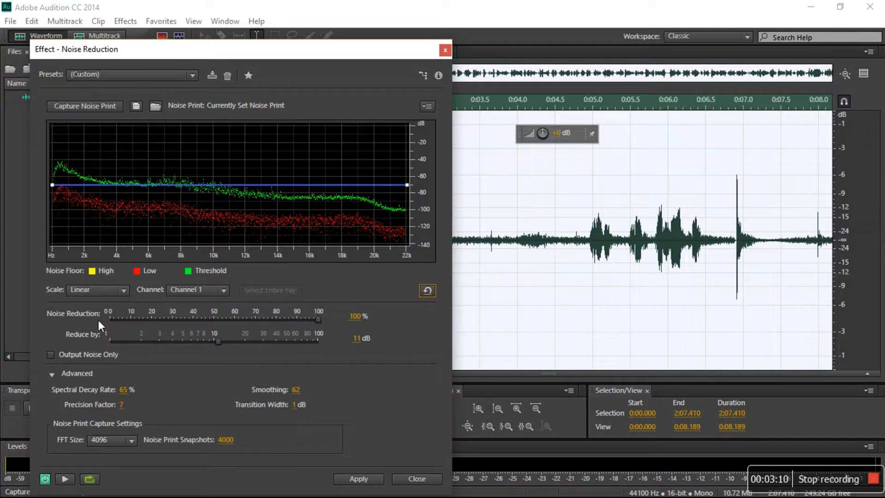
Set the Reduce by amount to 10.1 dB
left_click_drag(316, 319, 316, 319)
left_click_drag(319, 318, 391, 312)
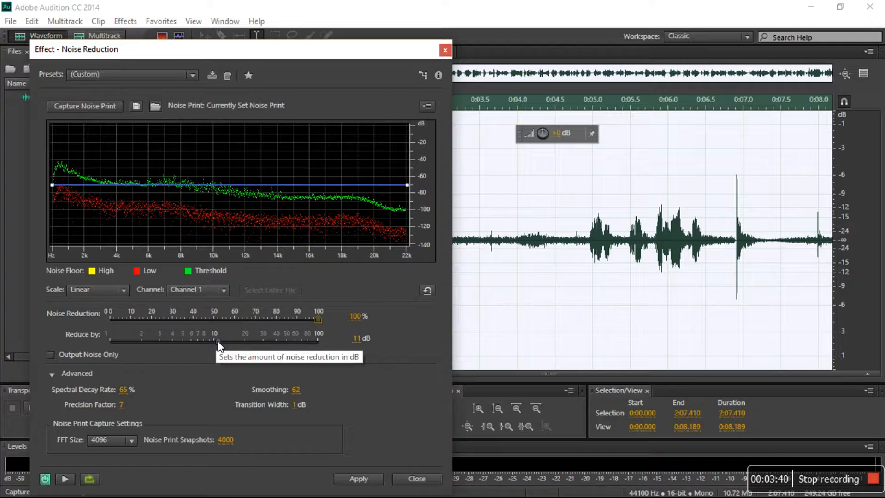
mouse_move(217, 341)
left_mouse_down()
mouse_move(196, 349)
mouse_move(214, 345)
left_mouse_up()
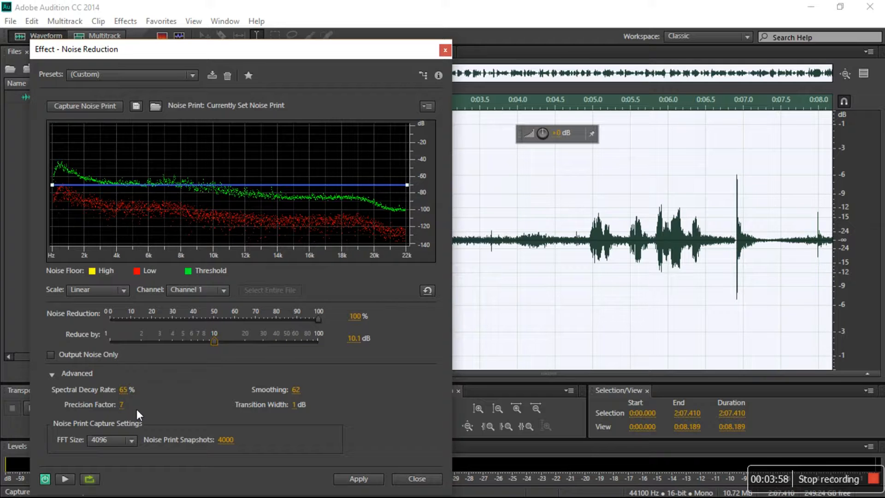
Set Smoothing to 1 in the advanced noise reduction settings
left_click(122, 390)
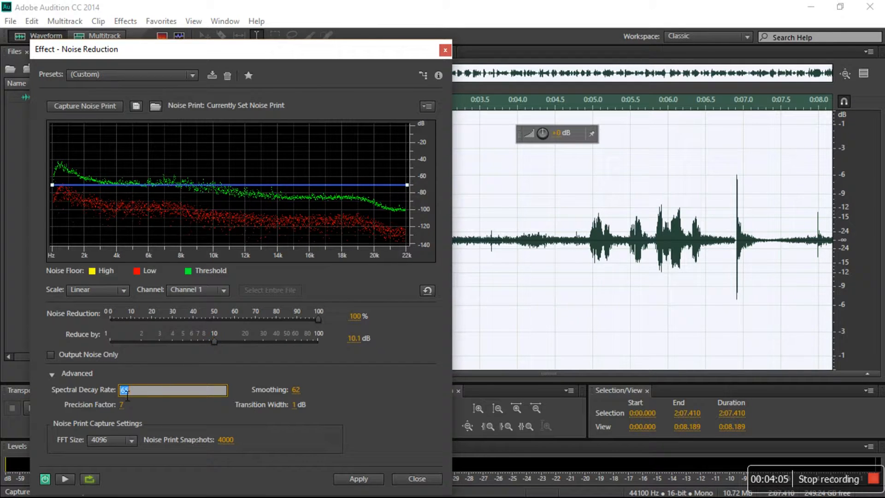
left_click(295, 391)
left_click(264, 388)
left_click_drag(303, 394, 174, 391)
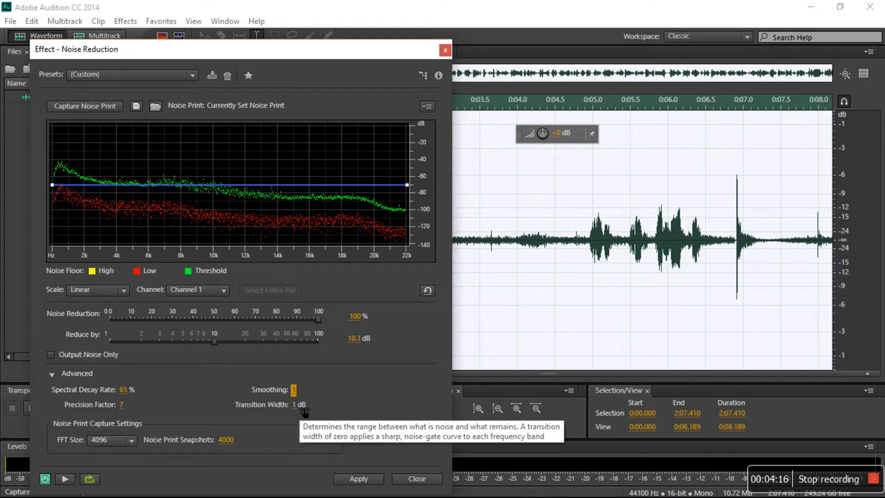
Preview the noise-reduced audio, then bypass the effect and preview again to compare with the original
left_click(128, 442)
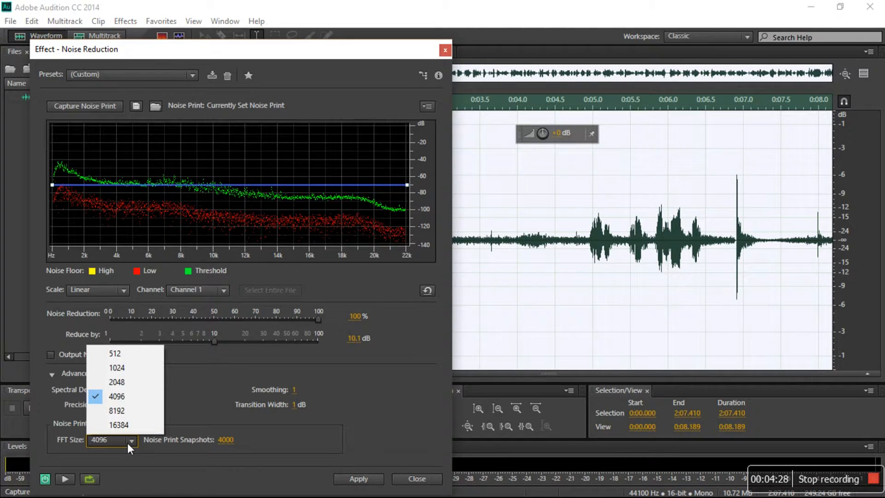
left_click(127, 448)
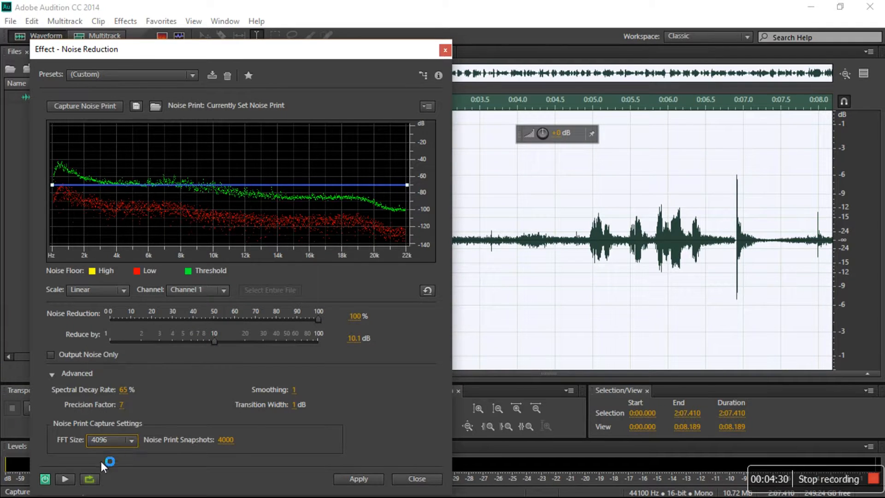
left_click(65, 478)
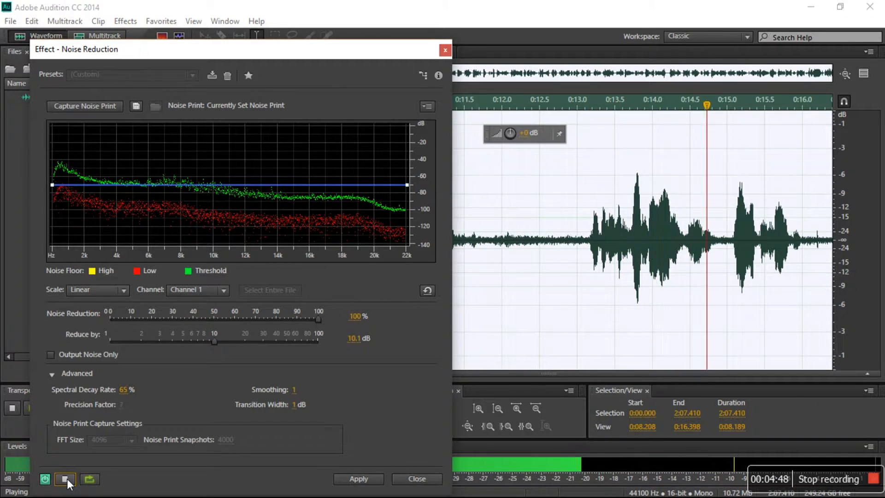
left_click(65, 480)
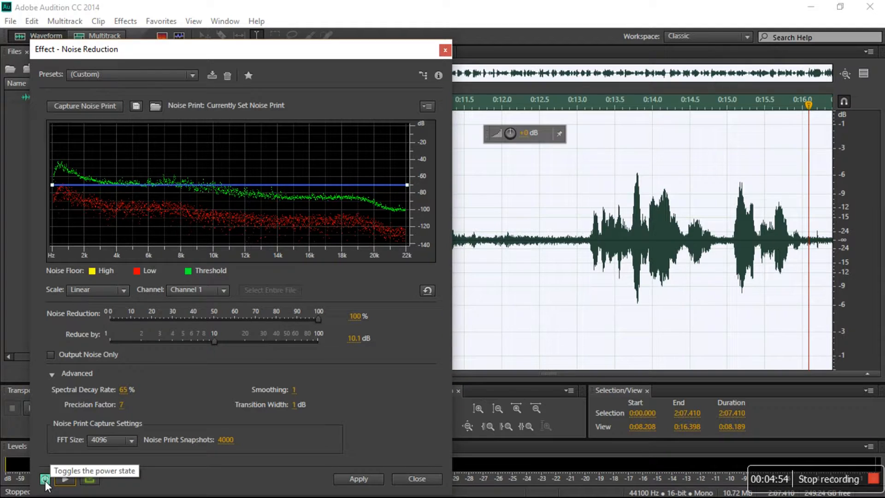
left_click(45, 480)
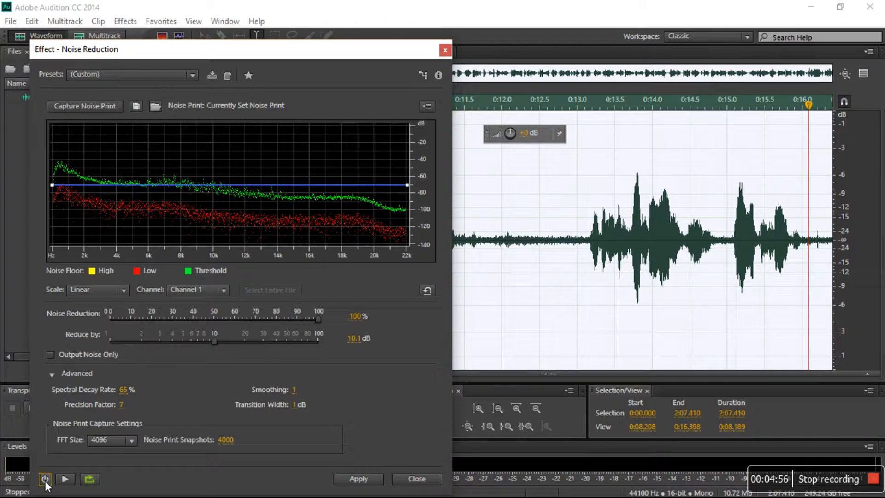
left_click(62, 483)
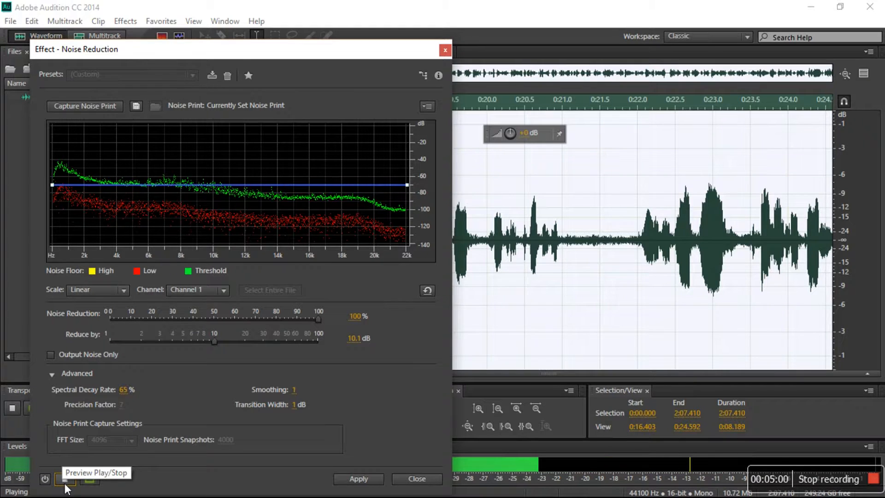
Toggle the effect's bypass on and off while previewing playback to compare processed and original audio
left_click(45, 480)
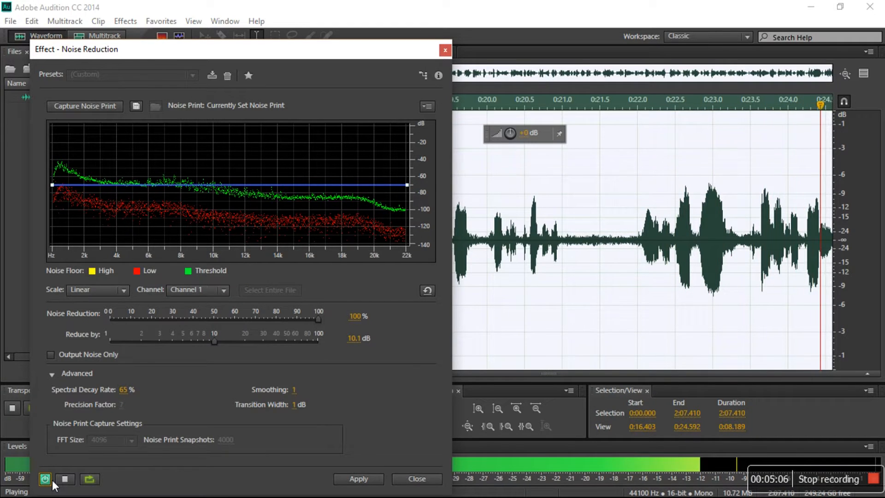
left_click(65, 480)
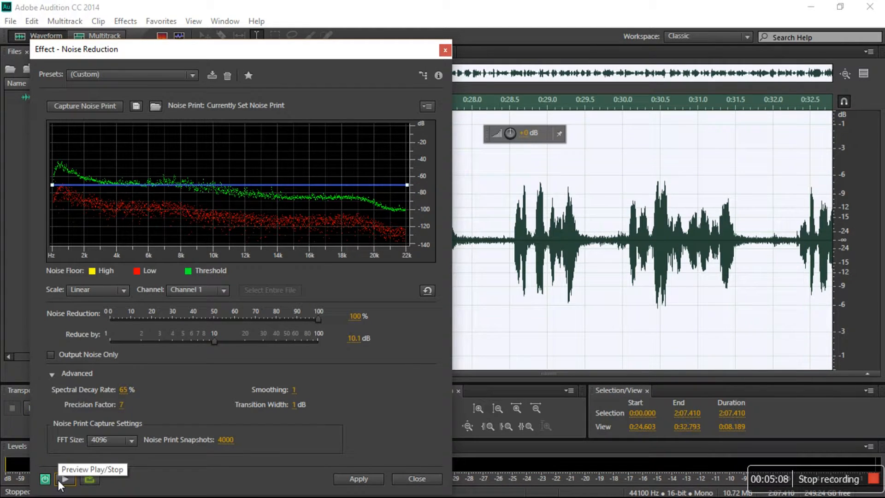
left_click(66, 480)
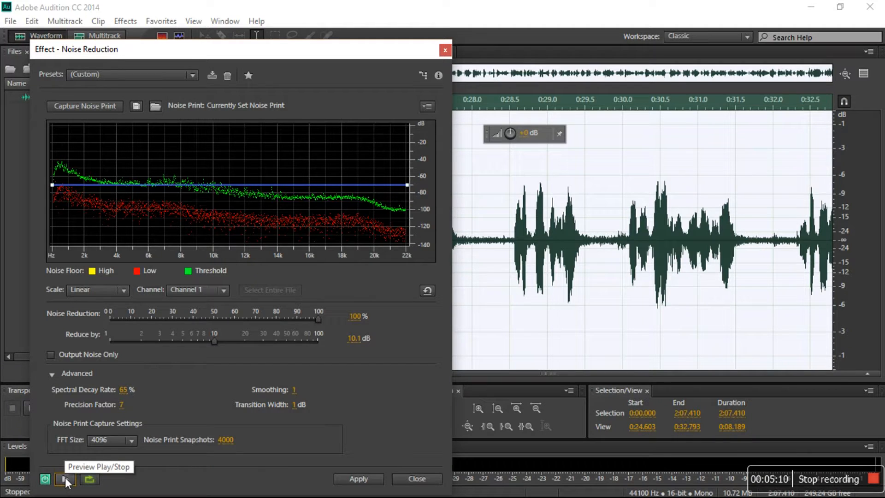
left_click(65, 480)
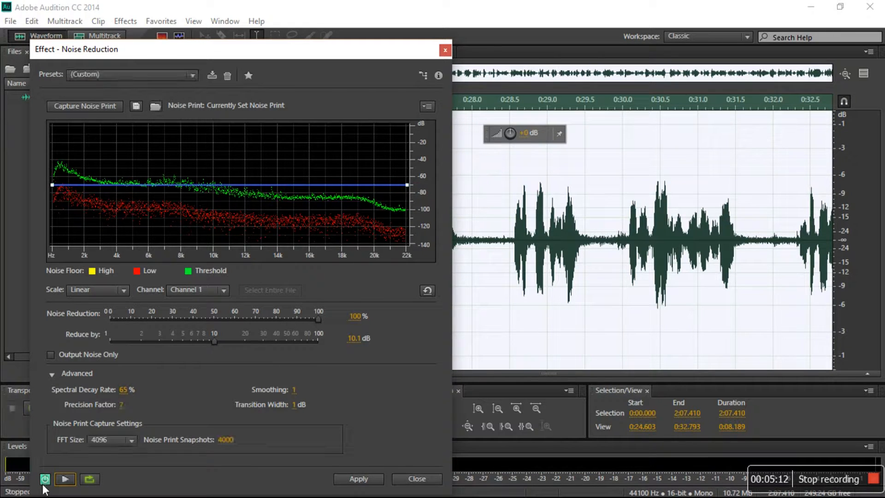
left_click(62, 479)
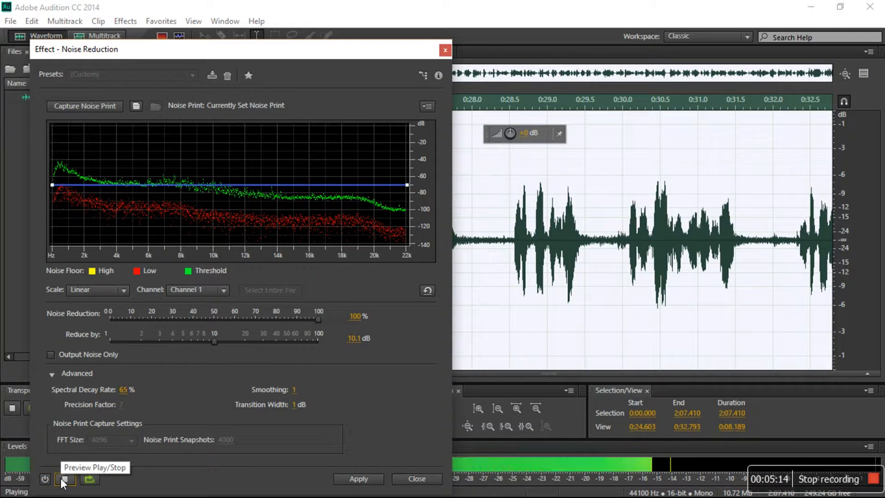
left_click(60, 478)
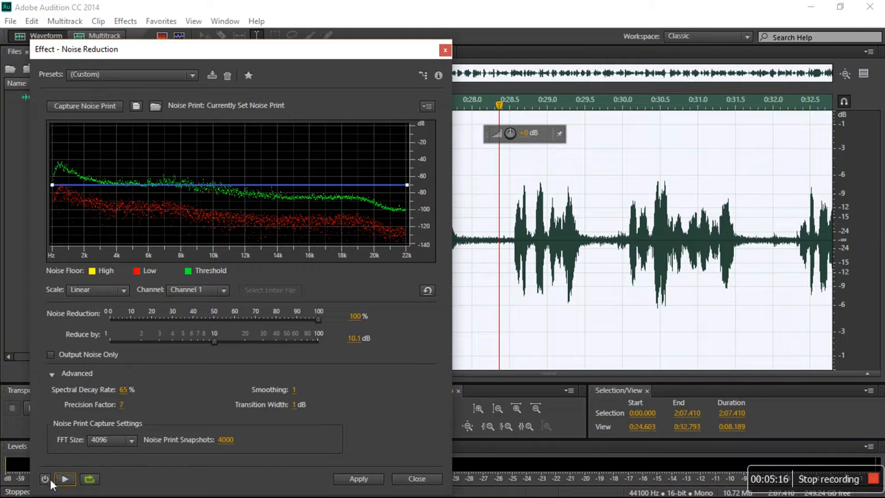
left_click(46, 478)
Try the Reduce by amount at 23.9 dB and 9.3 dB while previewing, then return it to 10.1 dB
left_click_drag(213, 341, 251, 350)
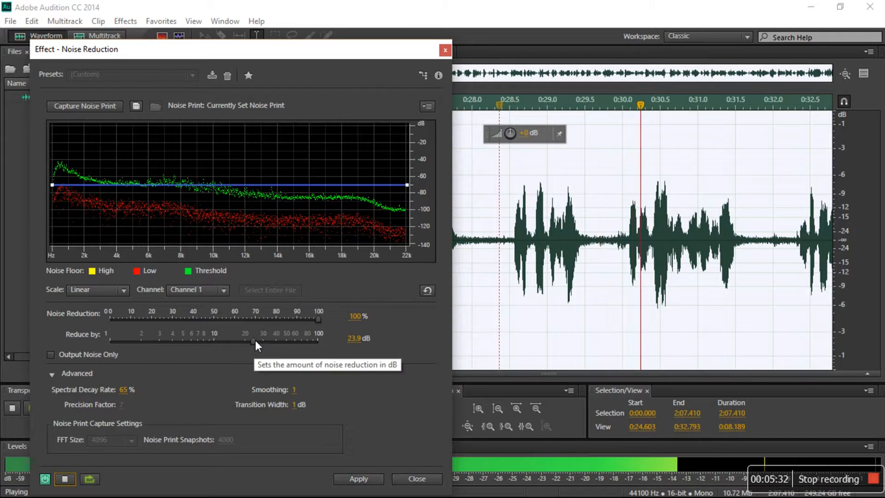
left_click(65, 479)
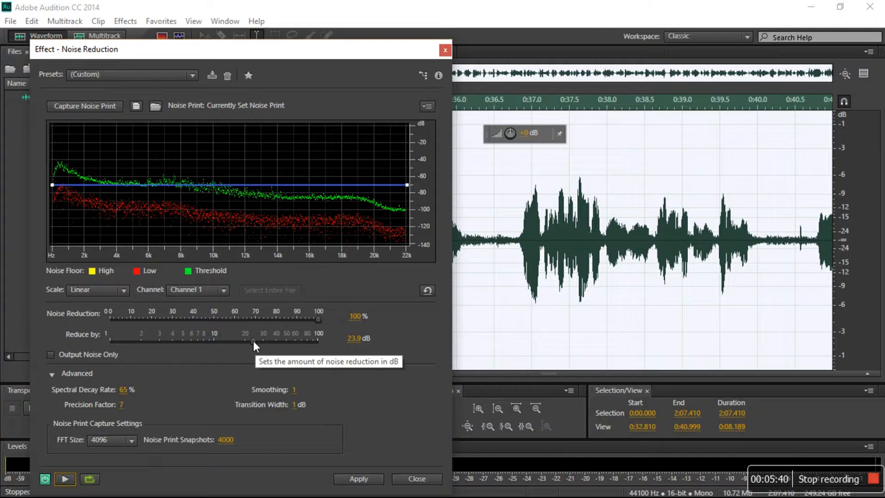
left_click_drag(254, 341, 196, 342)
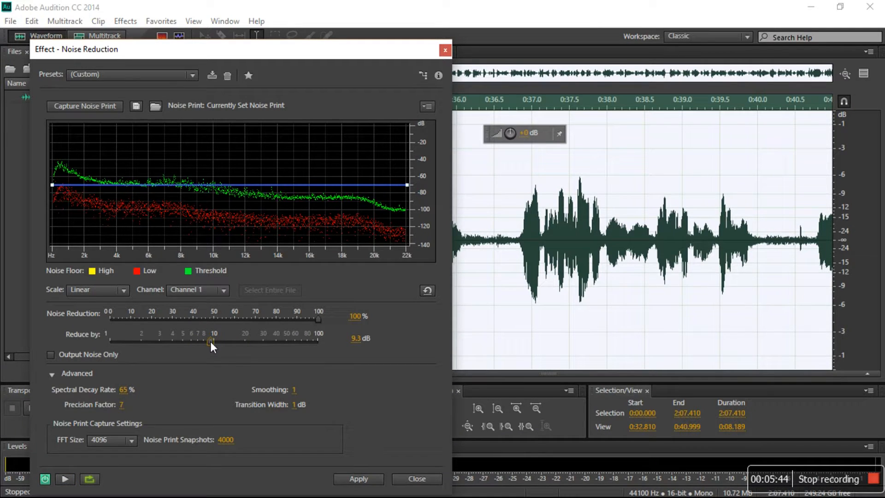
left_click(66, 479)
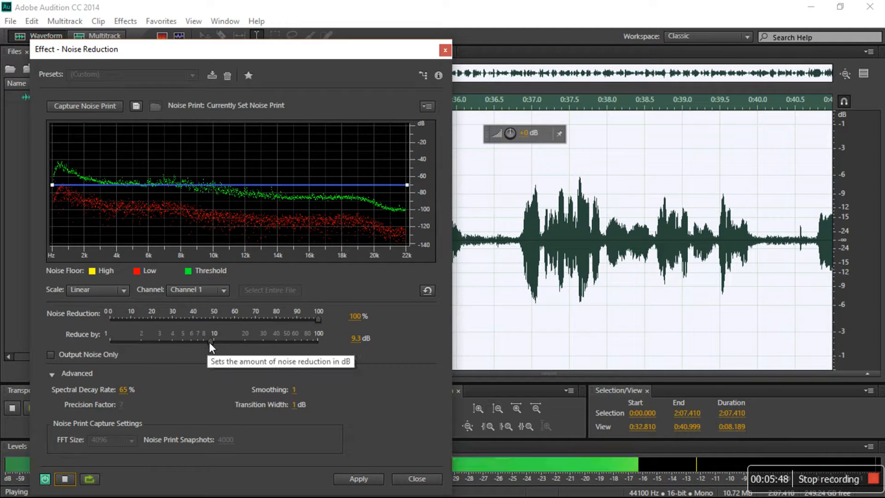
mouse_move(210, 342)
left_mouse_down()
mouse_move(159, 341)
mouse_move(261, 341)
mouse_move(213, 340)
left_mouse_up()
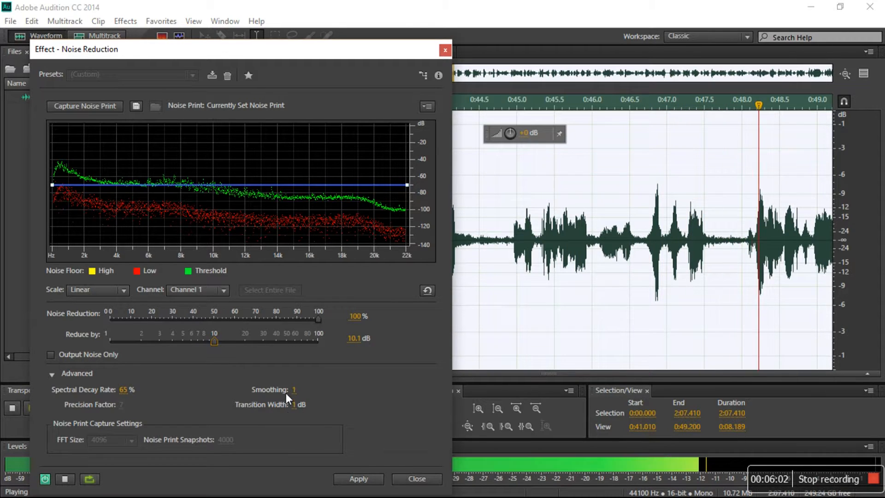
Set Smoothing to 28 and apply the Noise Reduction effect to the recording
left_click_drag(297, 393, 310, 392)
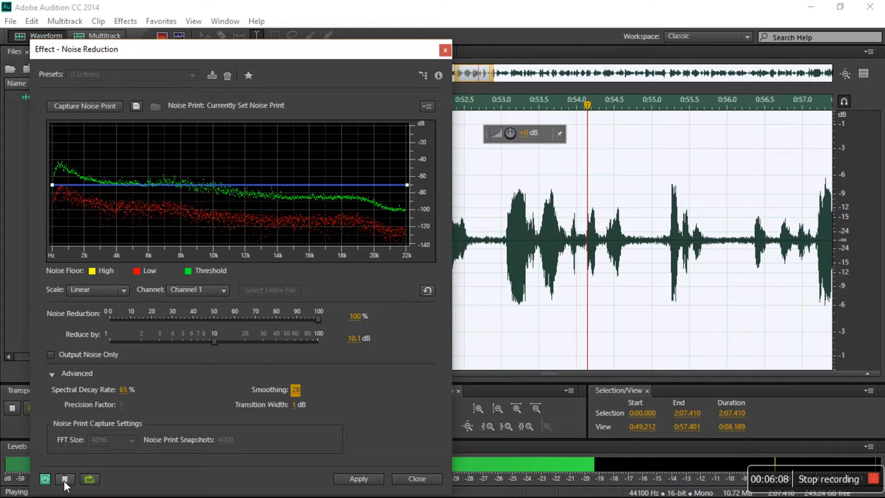
key("space")
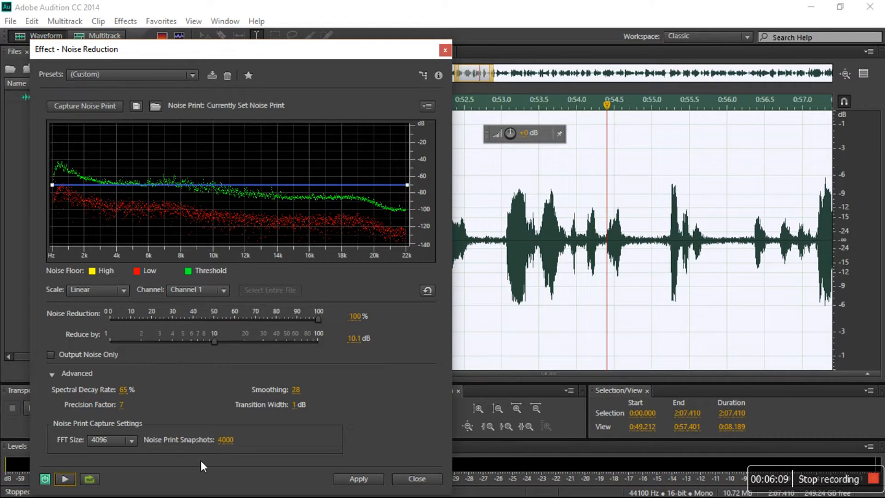
left_click(350, 483)
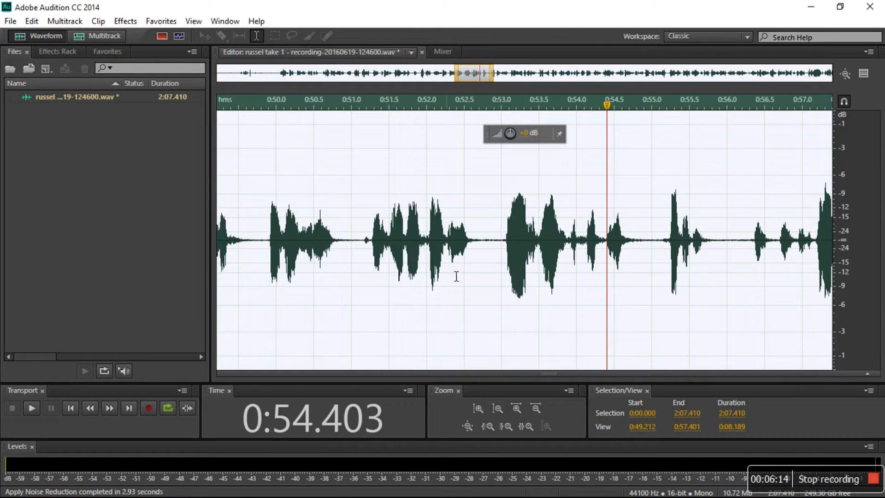
Zoom out to the whole file and play back the noise-reduced recording to check it
left_click(447, 180)
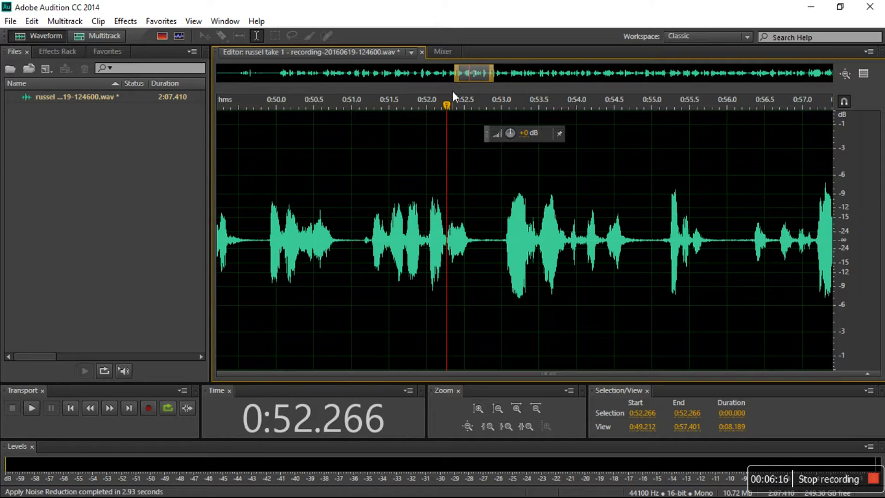
left_click_drag(462, 85, 207, 92)
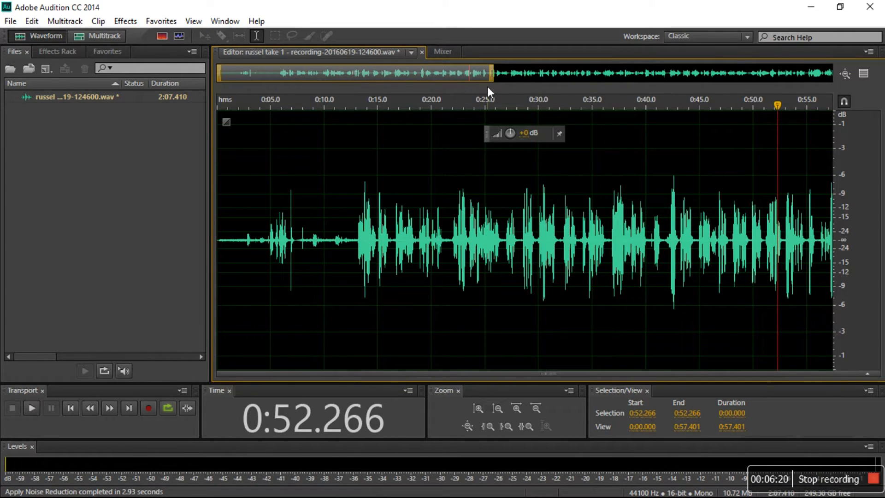
left_click_drag(500, 87, 846, 90)
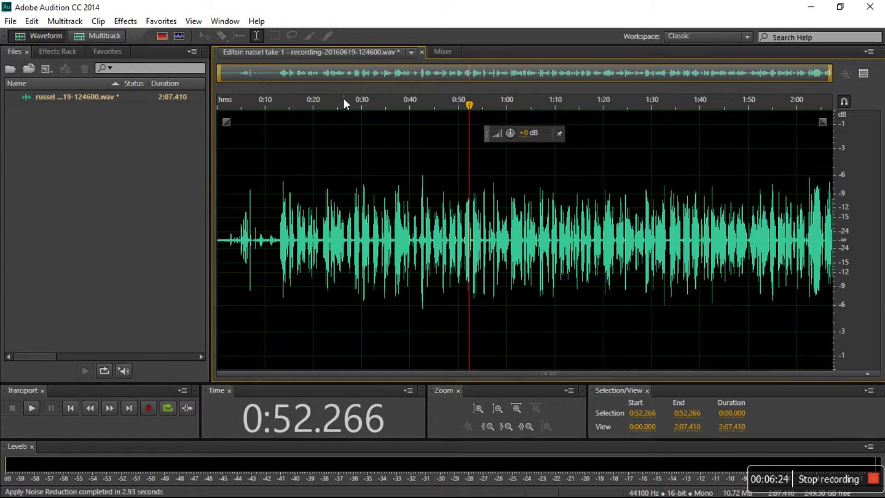
key("space")
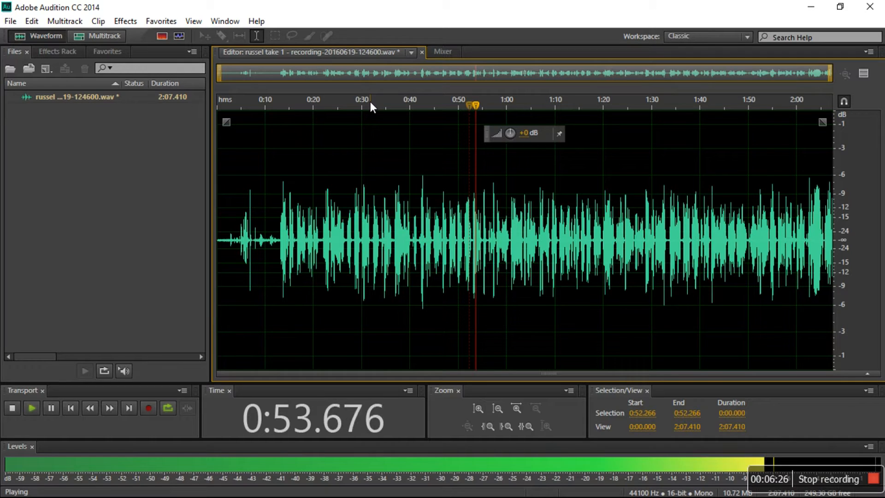
key("space")
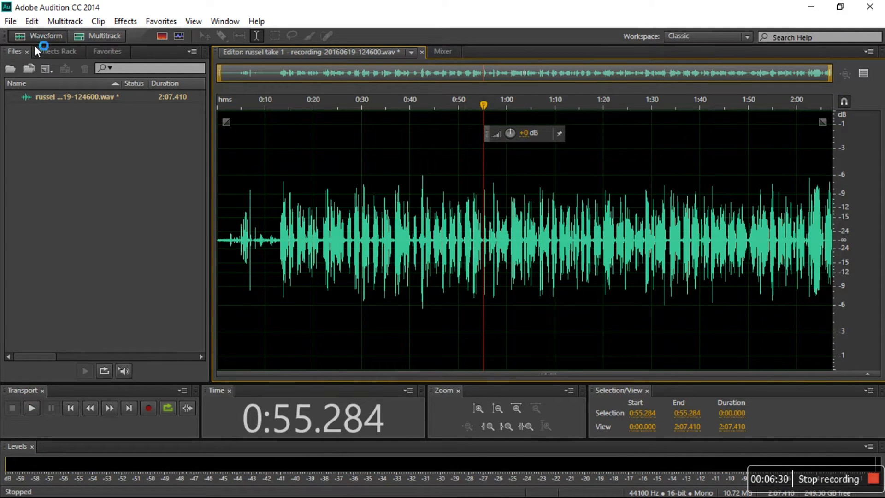
left_click(12, 22)
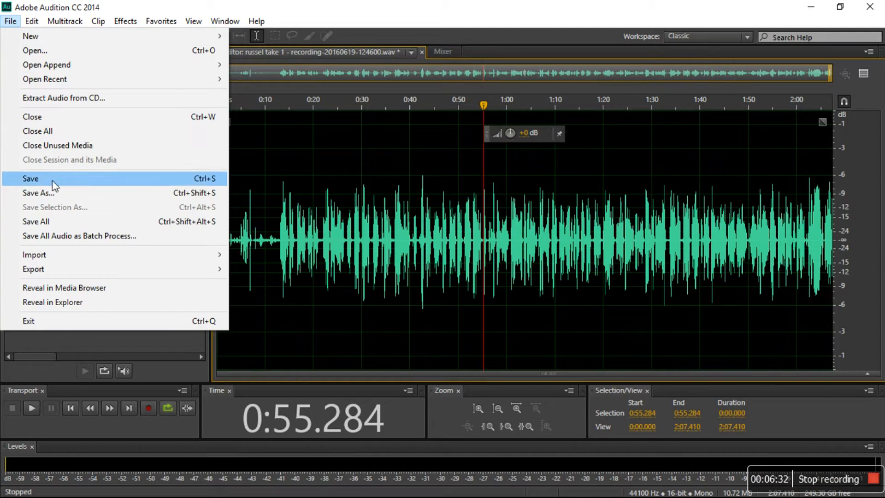
left_click(94, 337)
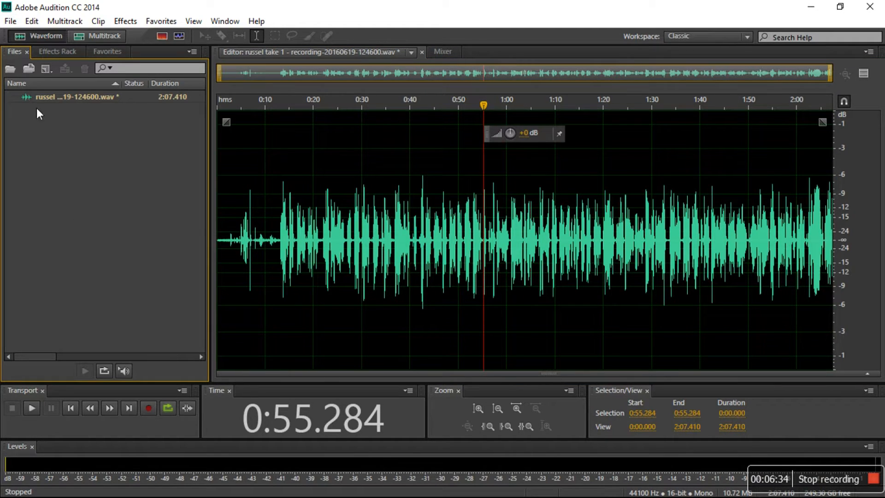
left_click(11, 21)
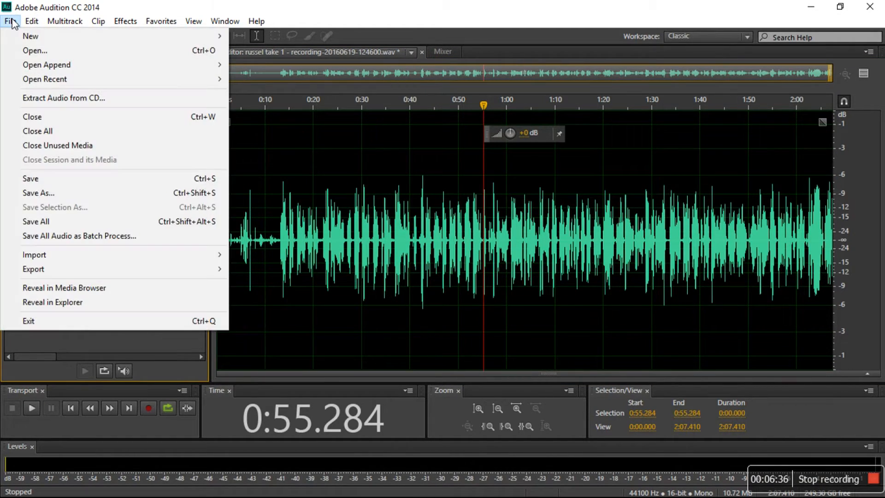
left_click(96, 193)
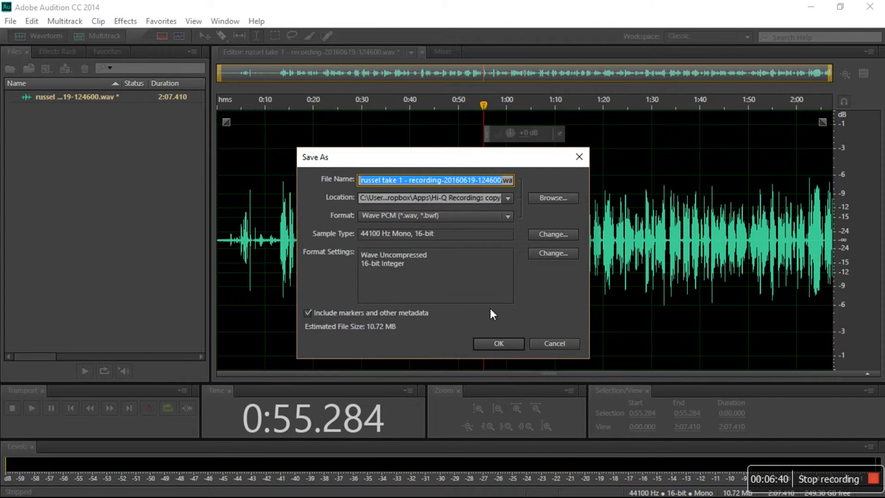
left_click(537, 317)
double_click(511, 180)
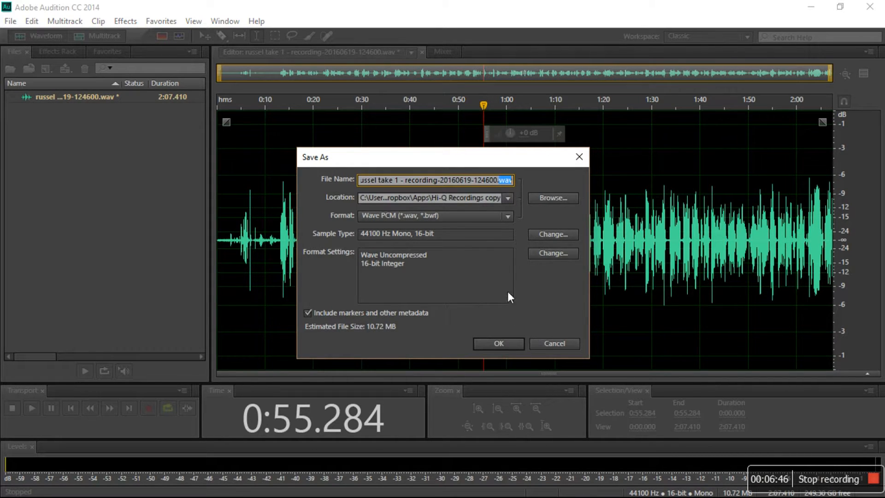
left_click(474, 214)
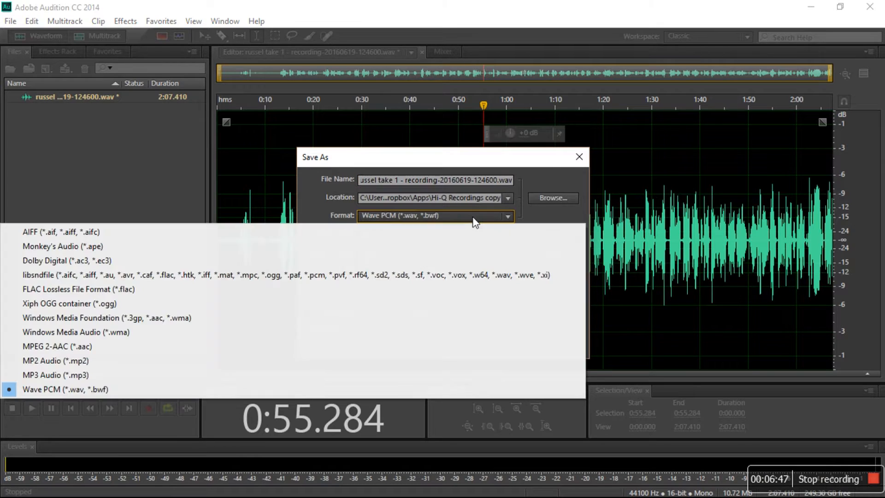
left_click(110, 388)
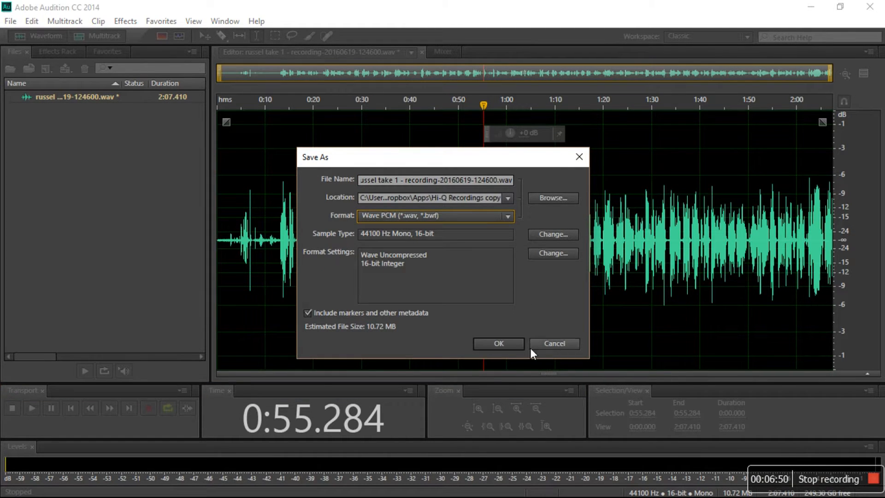
left_click(562, 343)
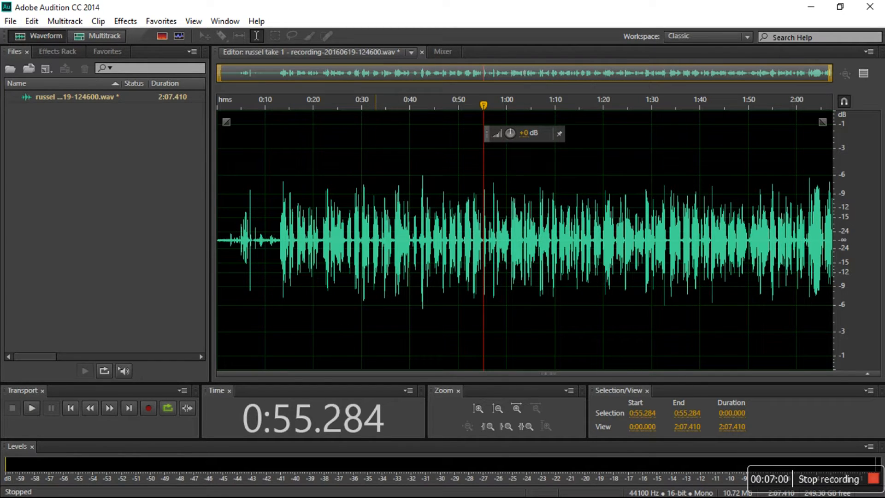
Close all open files in Audition
right_click(106, 99)
left_click(152, 173)
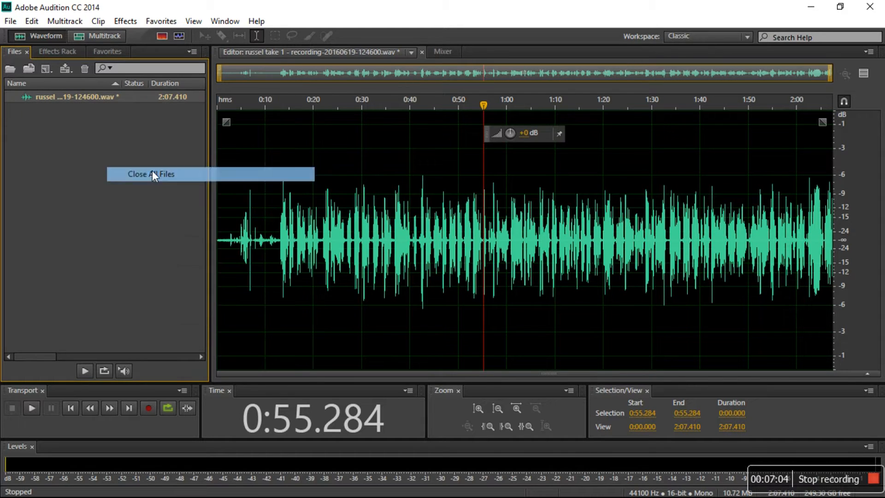
left_click(509, 271)
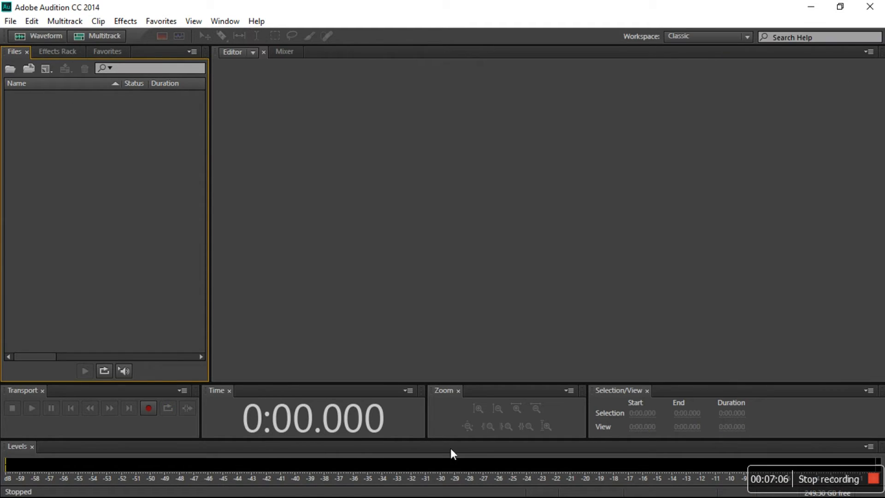
Switch to Premiere Pro and save the project
left_click(367, 488)
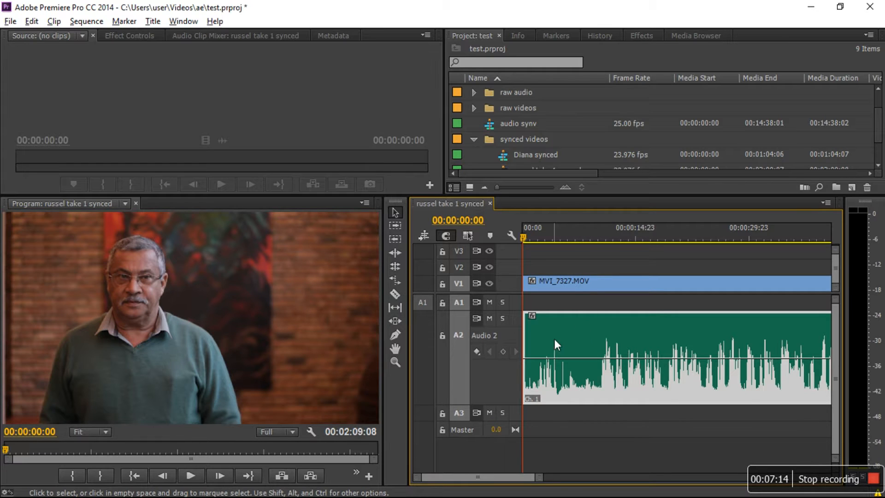
key("ctrl+s")
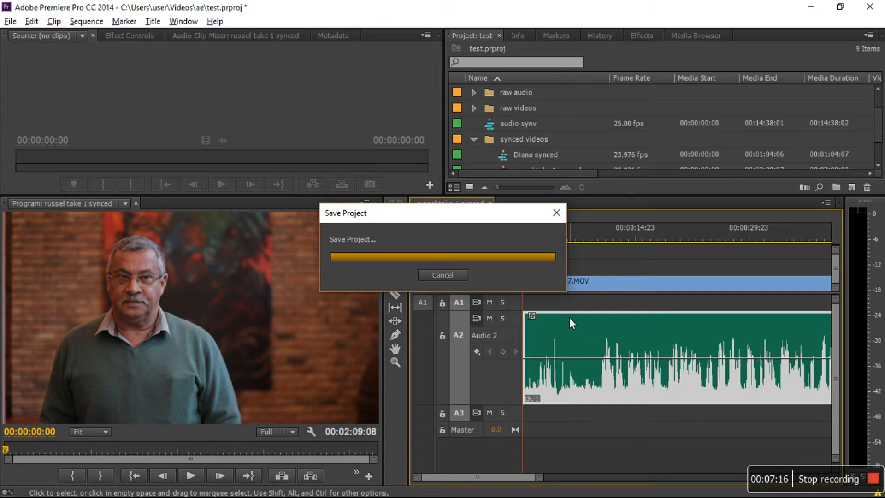
Send the Audio 2 clip in the timeline to Adobe Audition with Edit Clip In Adobe Audition
left_click(610, 263)
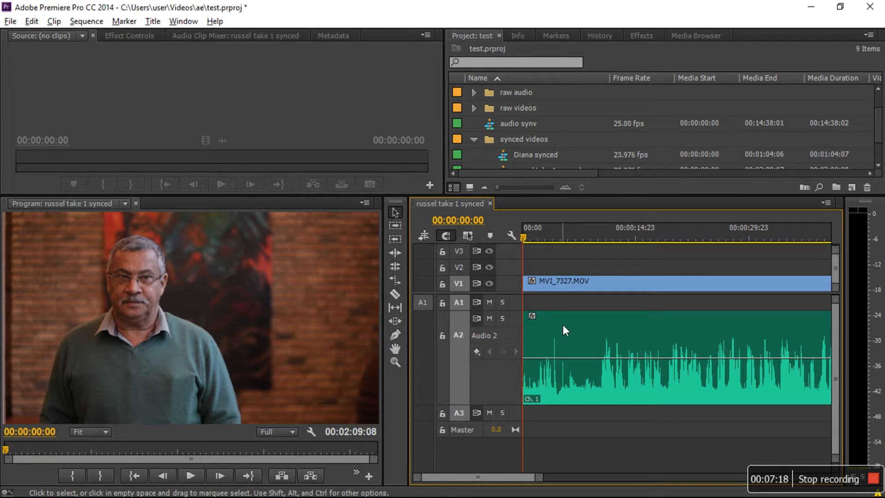
left_click(563, 325)
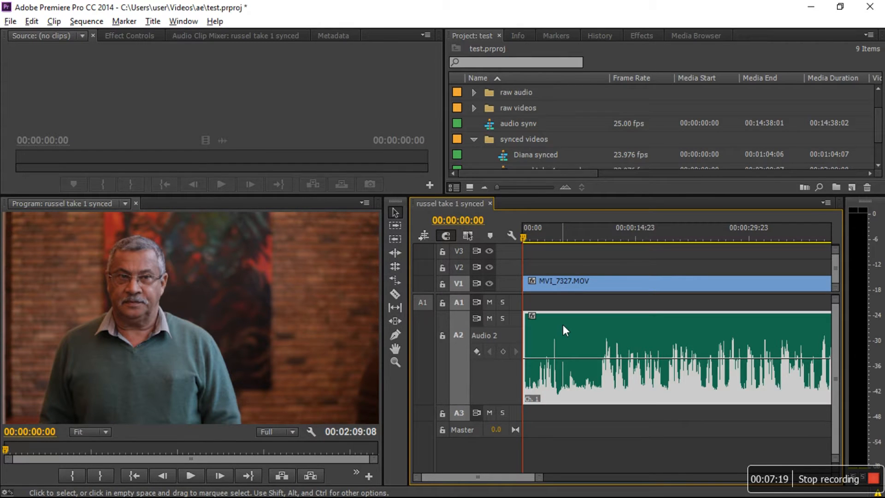
right_click(588, 350)
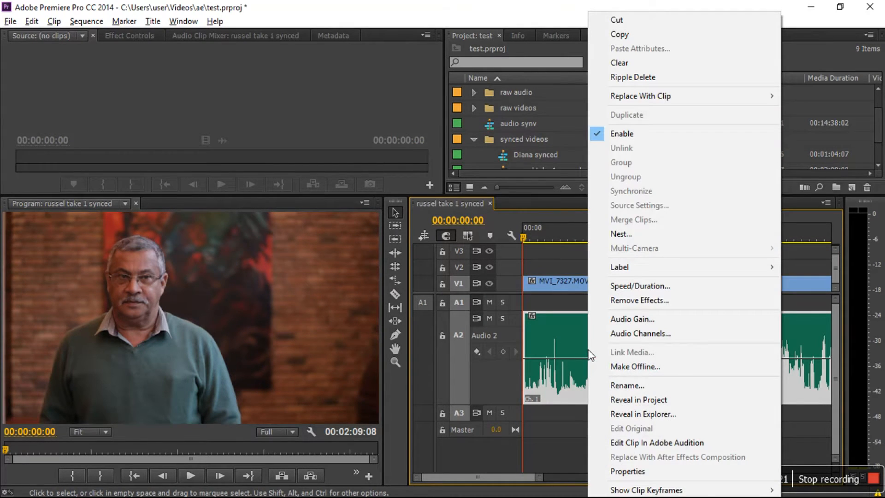
left_click(674, 444)
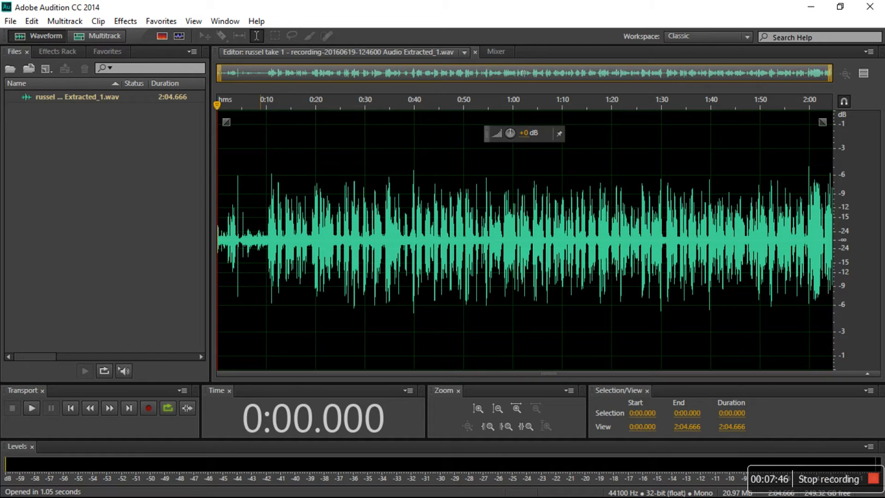
Zoom into the start of the recording and play it to find a stretch containing only background noise
left_click_drag(220, 76, 205, 75)
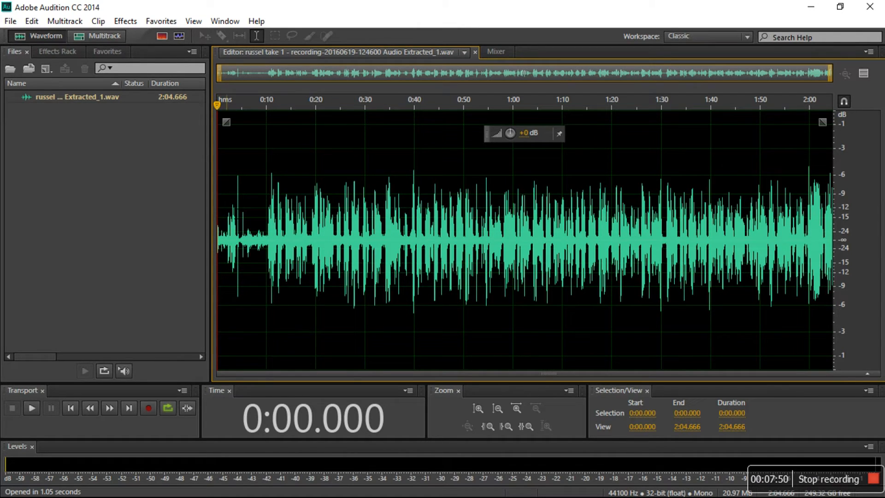
left_click(294, 217)
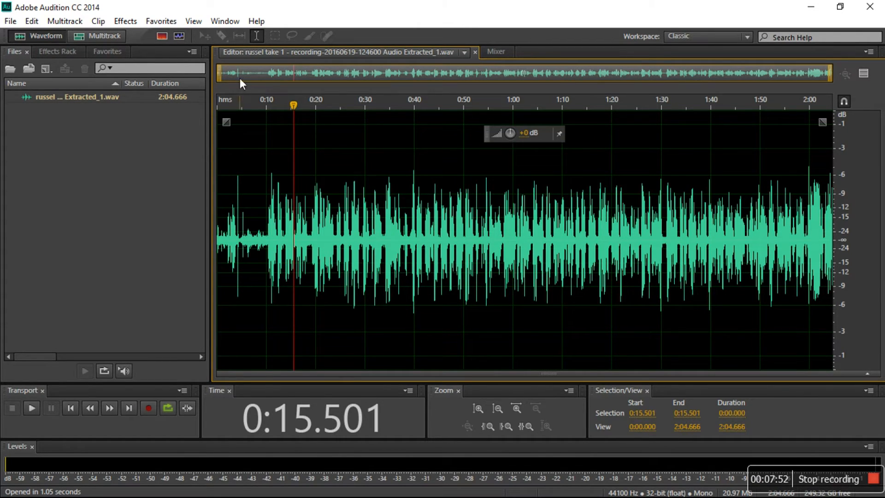
left_click_drag(838, 82, 264, 88)
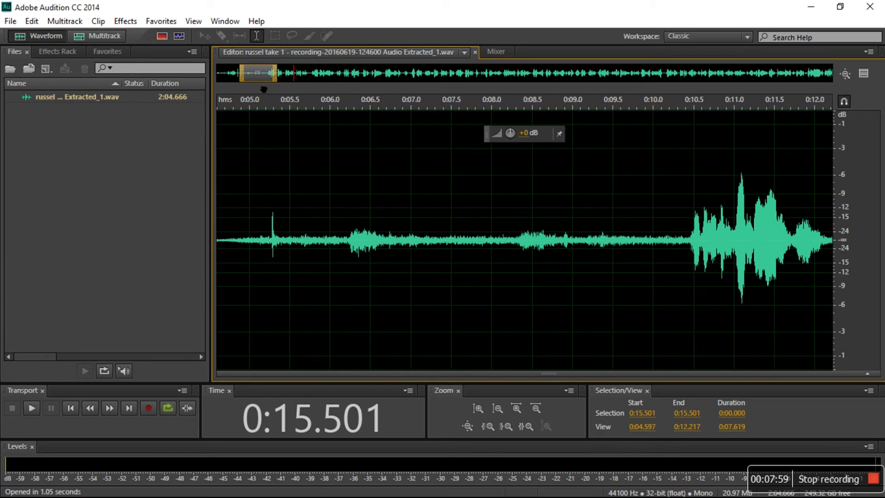
left_click(381, 101)
key("space")
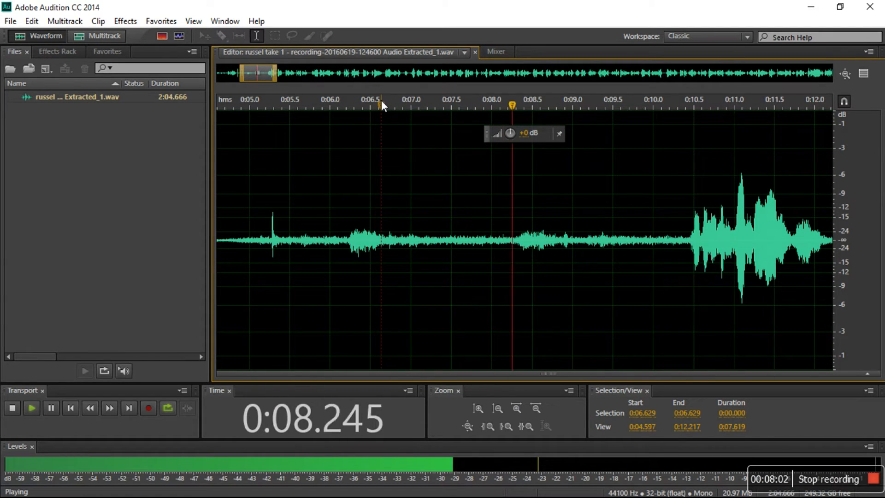
key("space")
Select the silent stretch from about 6.8 to 8.3 seconds and capture it as a noise print
left_click_drag(519, 249, 393, 255)
right_click(460, 226)
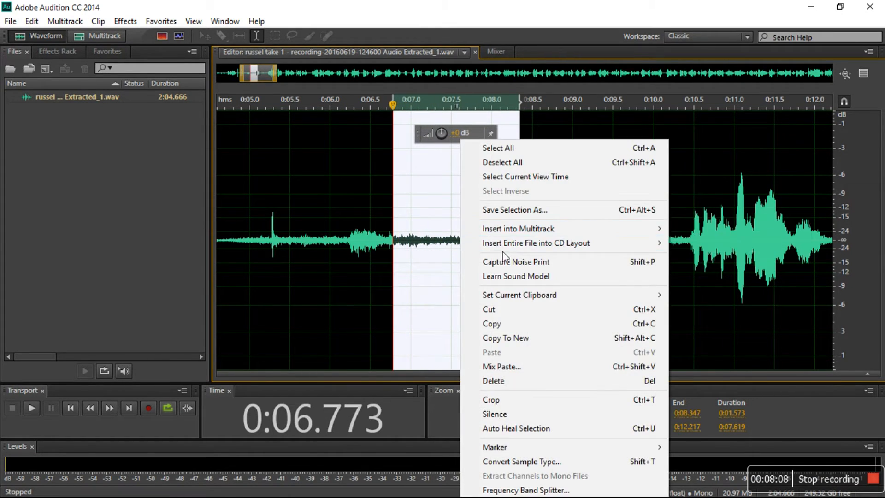
left_click(509, 262)
left_click(440, 228)
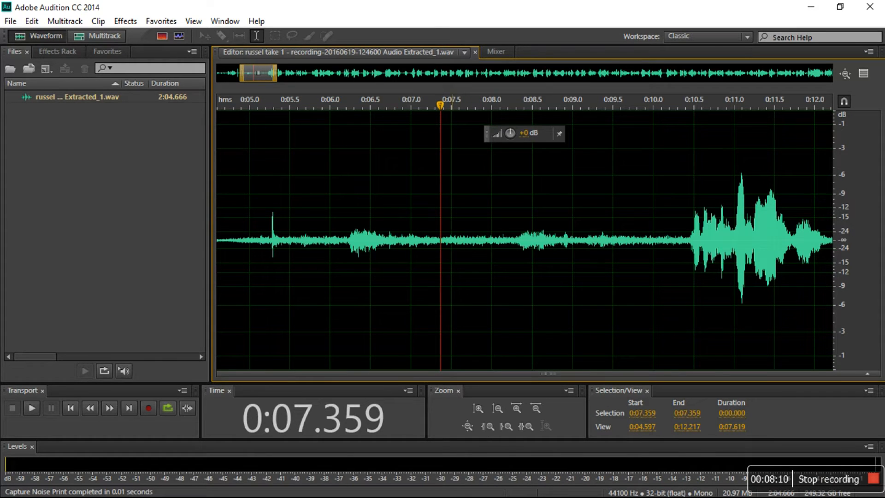
Open the Noise Reduction (process) effect for the entire file and set Reduce by to 9.8 dB
left_click(127, 20)
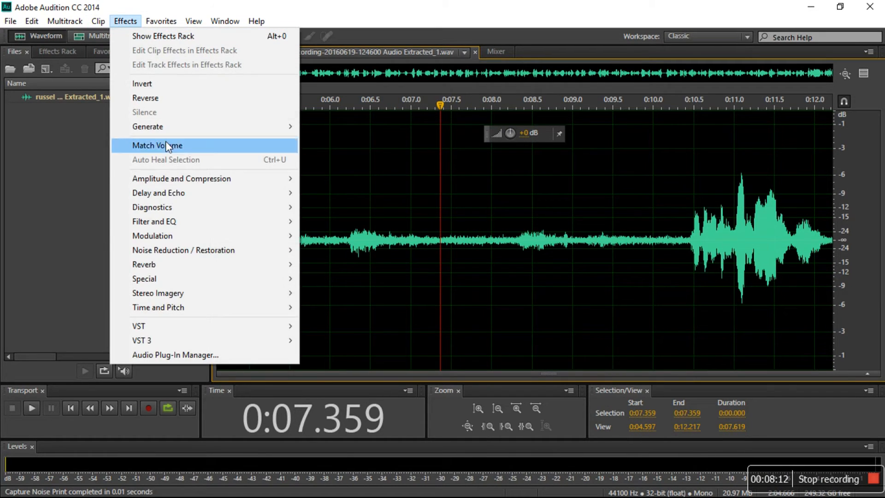
mouse_move(210, 252)
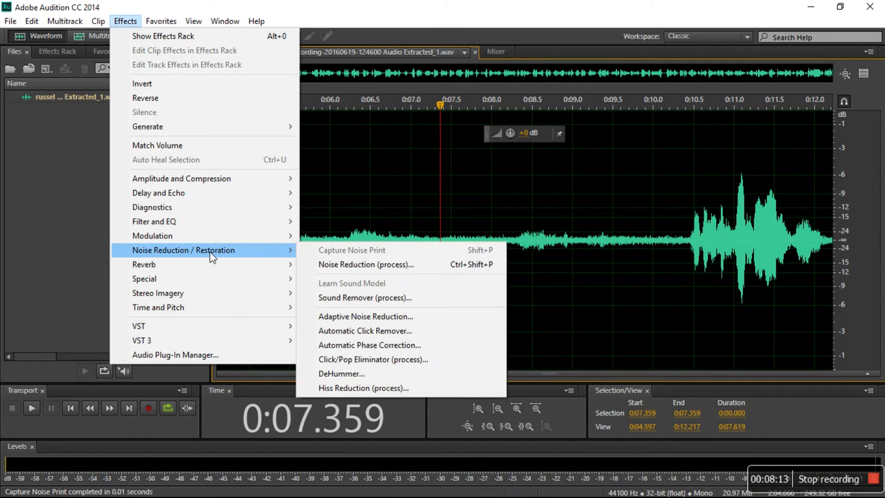
left_click(365, 264)
left_click(258, 290)
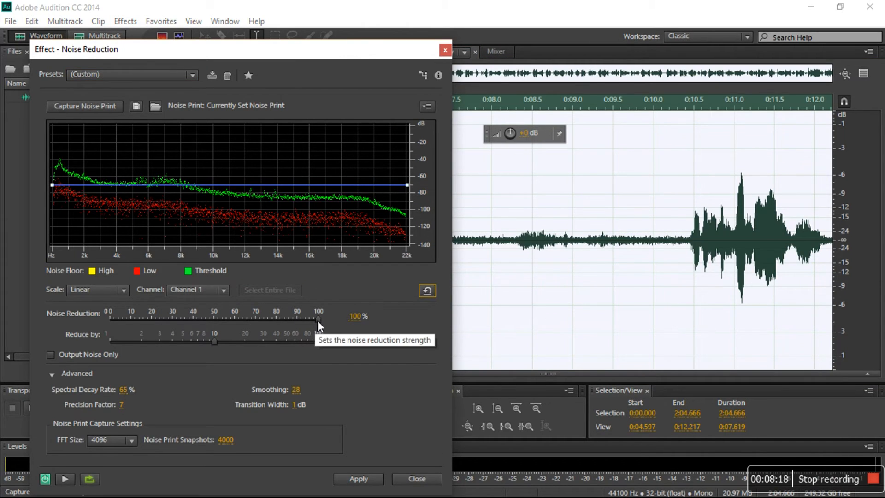
left_click_drag(213, 339, 211, 343)
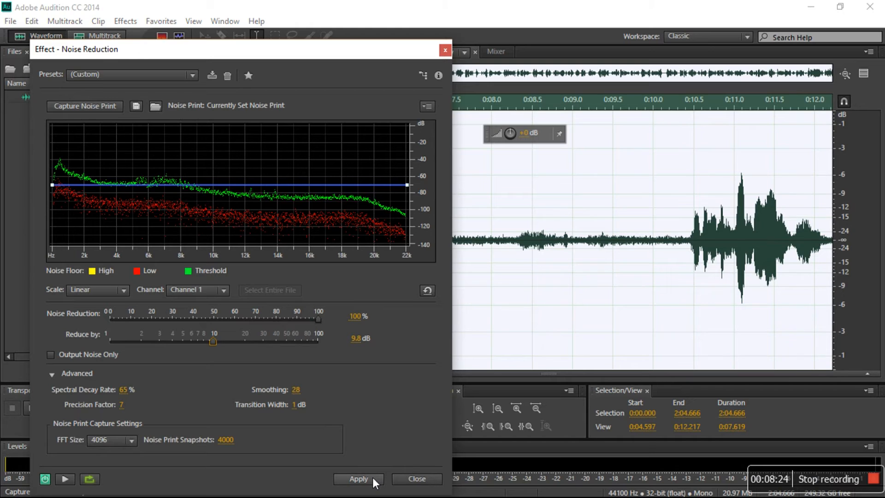
Preview the noise reduction, comparing it with the effect bypassed, and apply it to the whole file
left_click(65, 479)
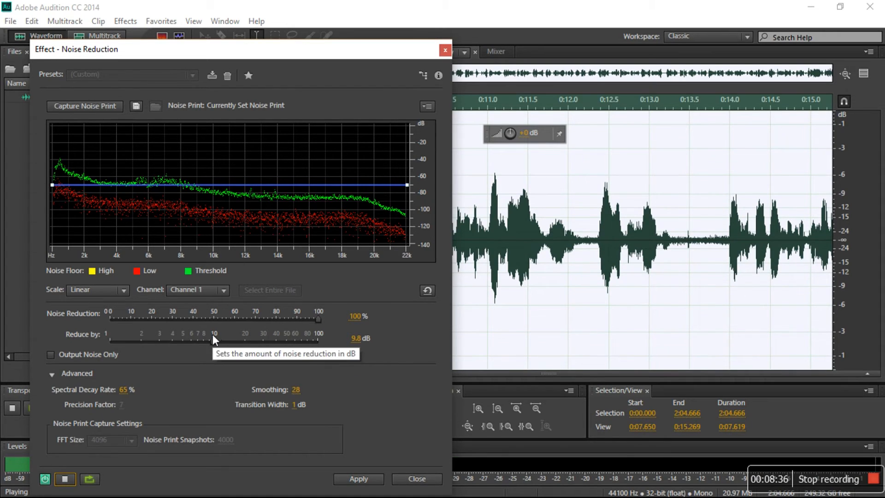
left_click(45, 480)
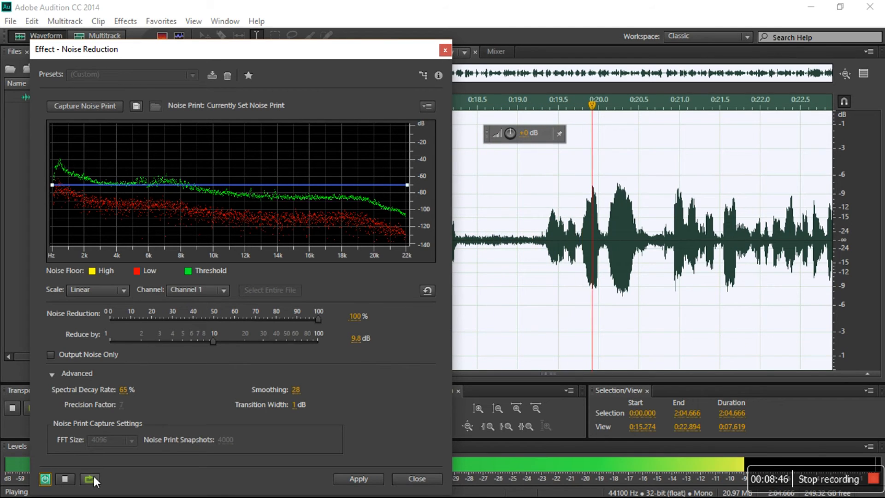
left_click(59, 479)
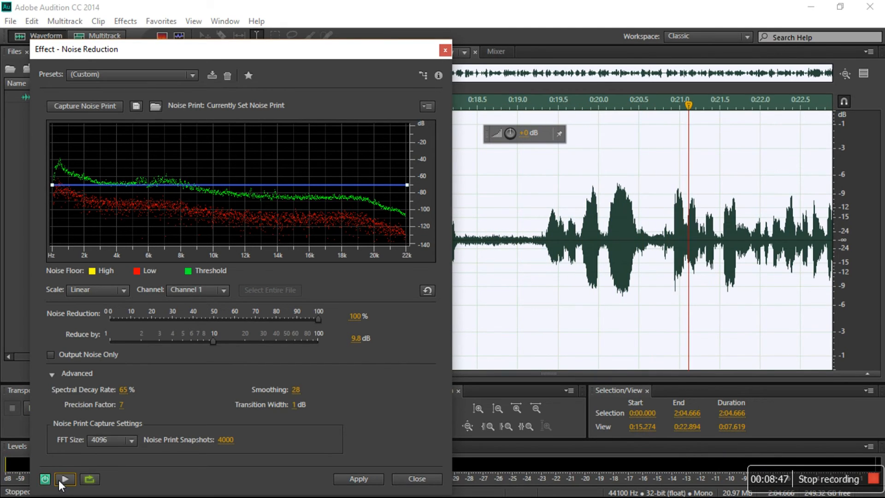
left_click(354, 479)
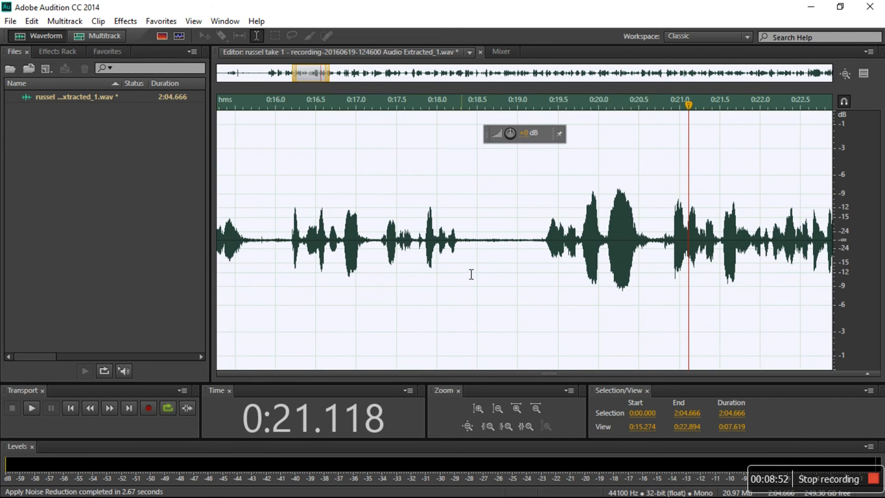
left_click(462, 274)
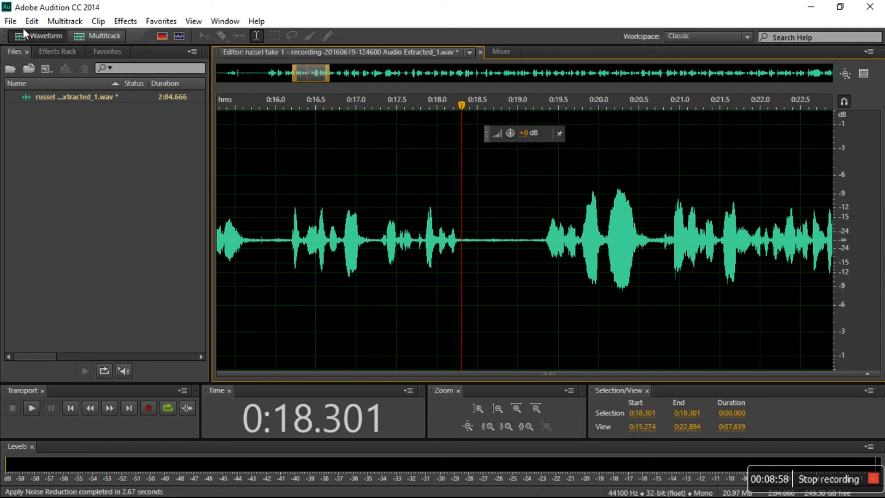
Save the cleaned audio file and switch back to Premiere Pro
left_click(10, 21)
left_click(68, 178)
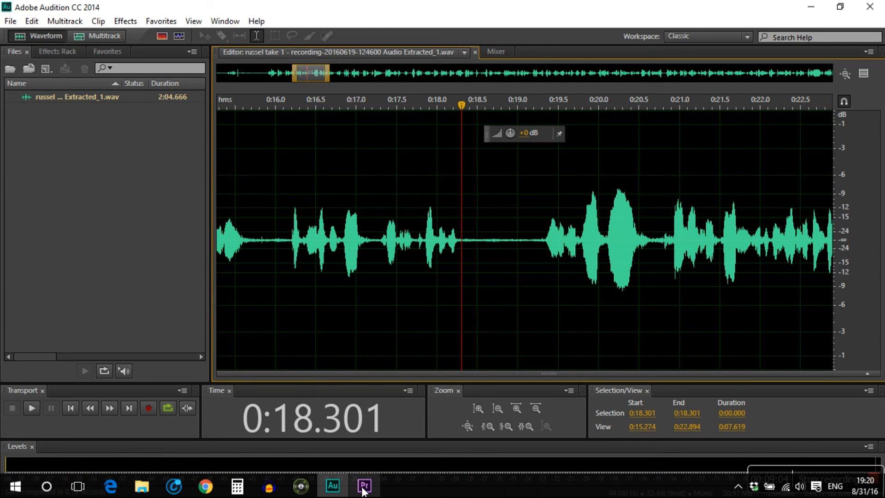
mouse_move(362, 491)
left_click(353, 438)
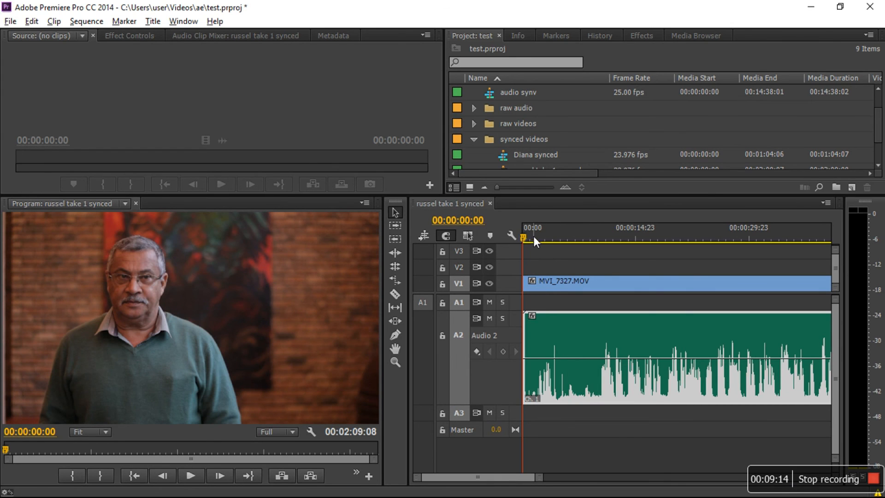
Play back the sequence in Premiere Pro to hear the updated Audio 2 clip
key("space")
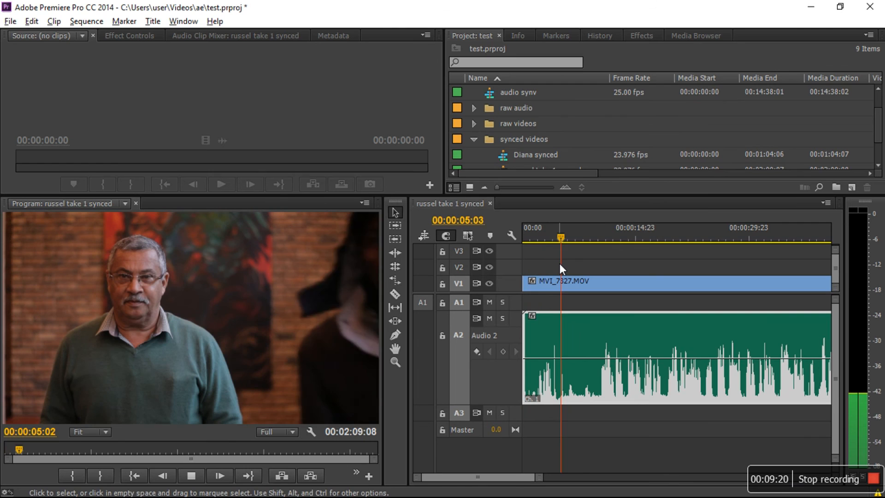
left_click(621, 239)
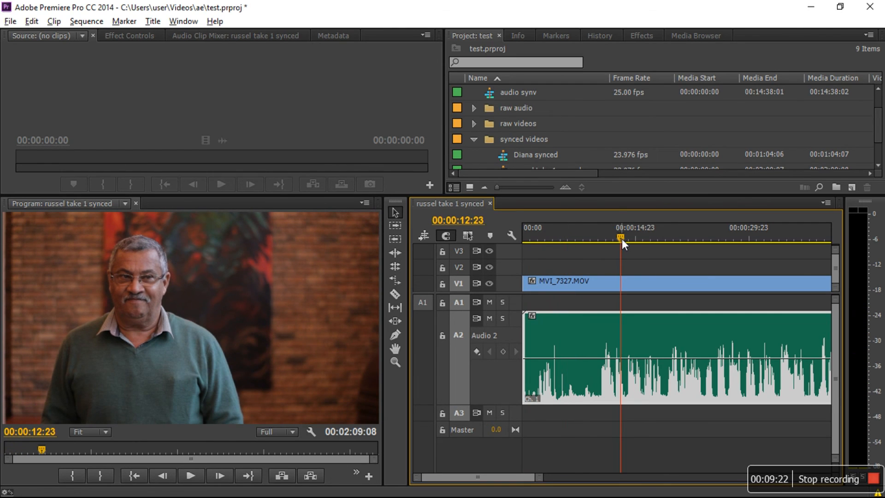